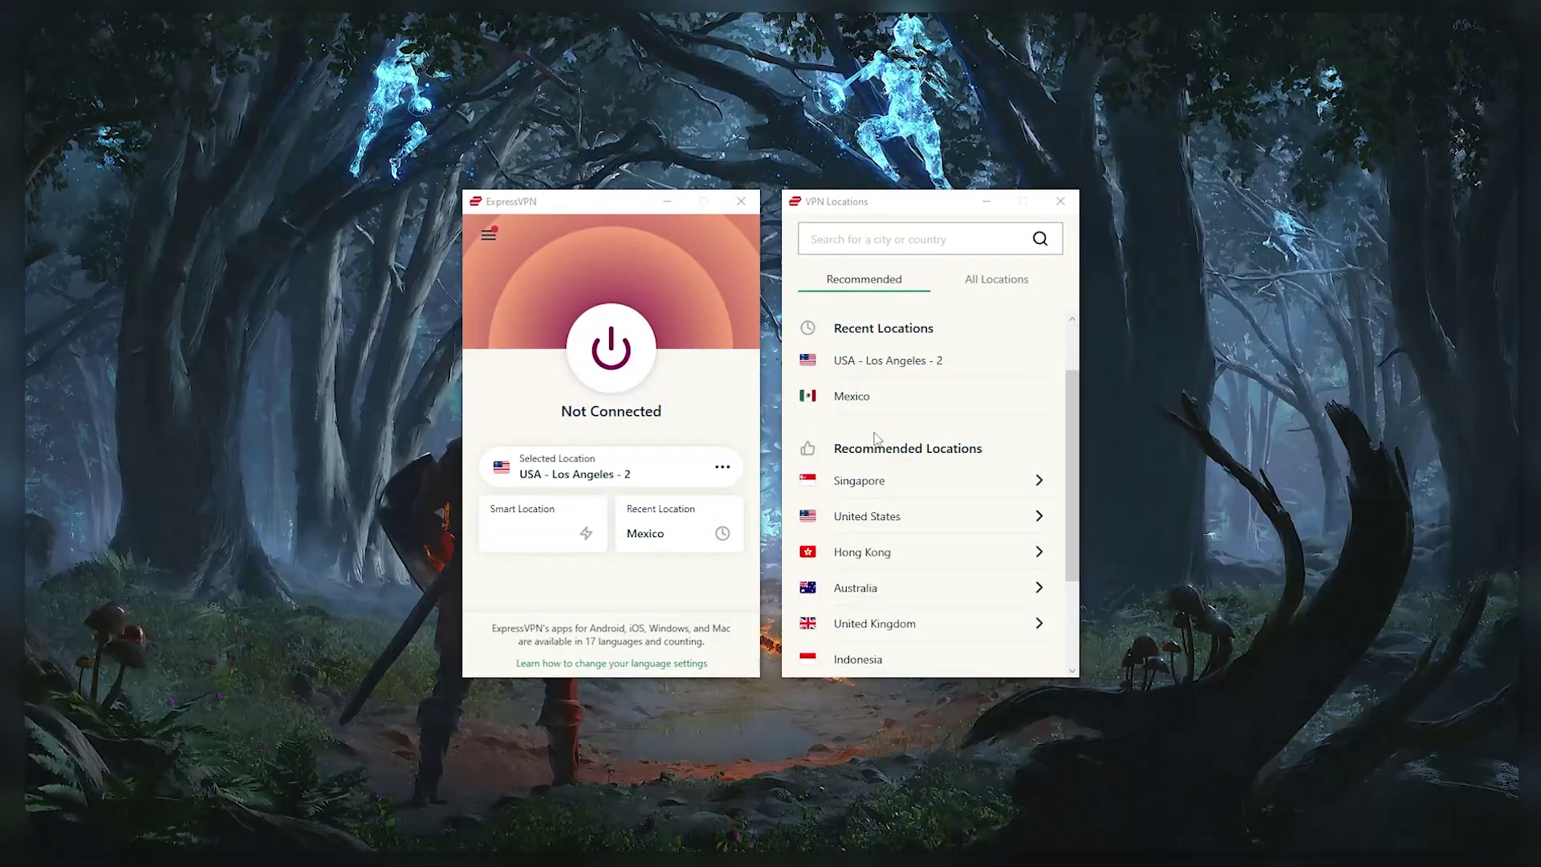
Step: Select Canada – Toronto as the server location from the VPN Locations list
{"action": "scroll", "coordinate": [876, 437], "scroll_direction": "down", "scroll_amount": 3}
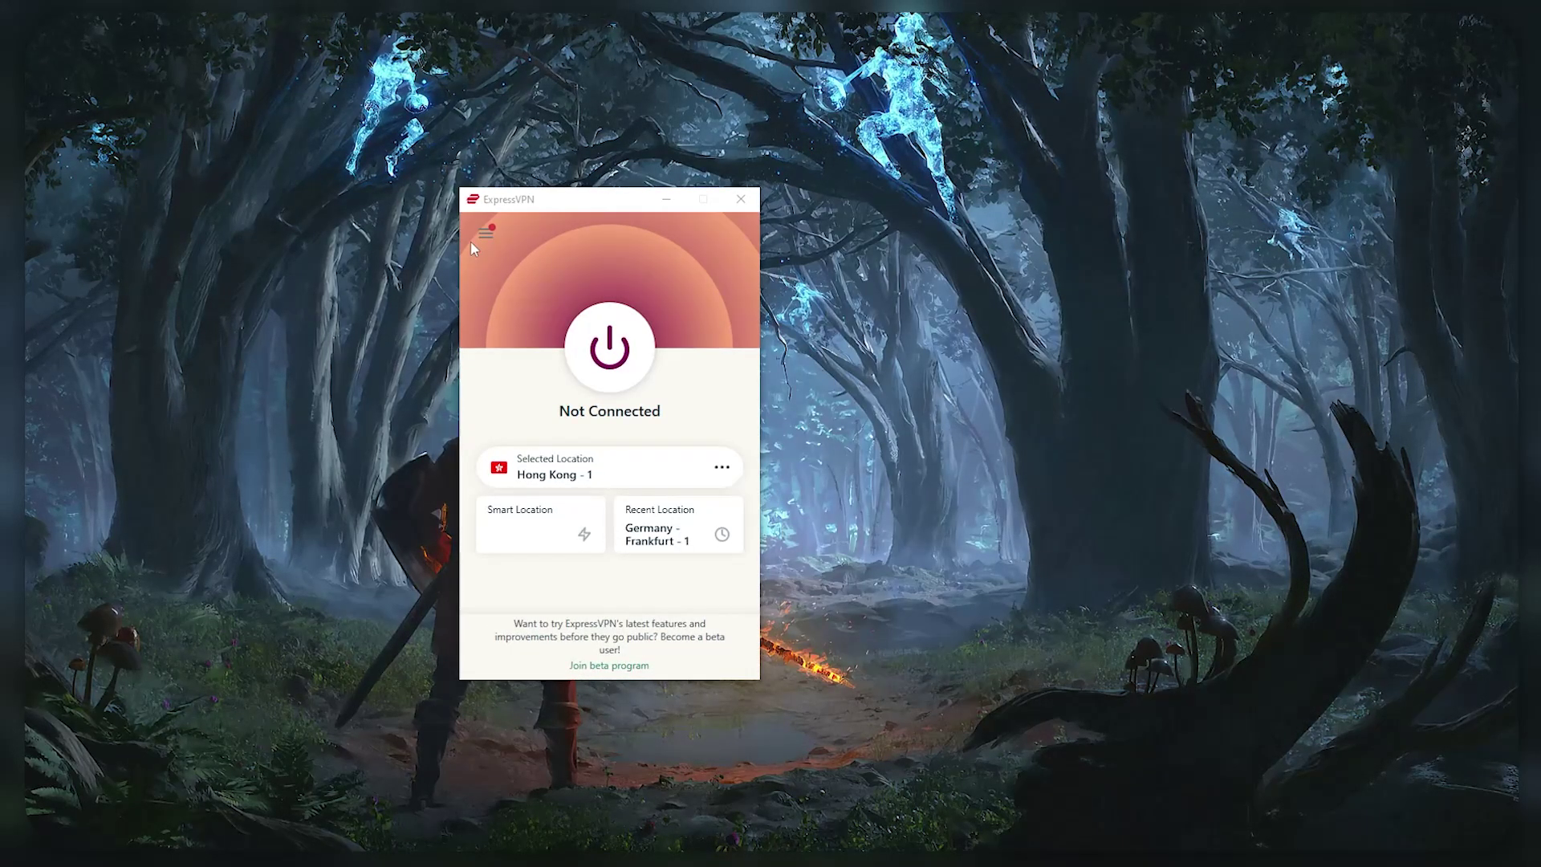
{"action": "left_click", "coordinate": [485, 233]}
{"action": "left_click", "coordinate": [513, 262]}
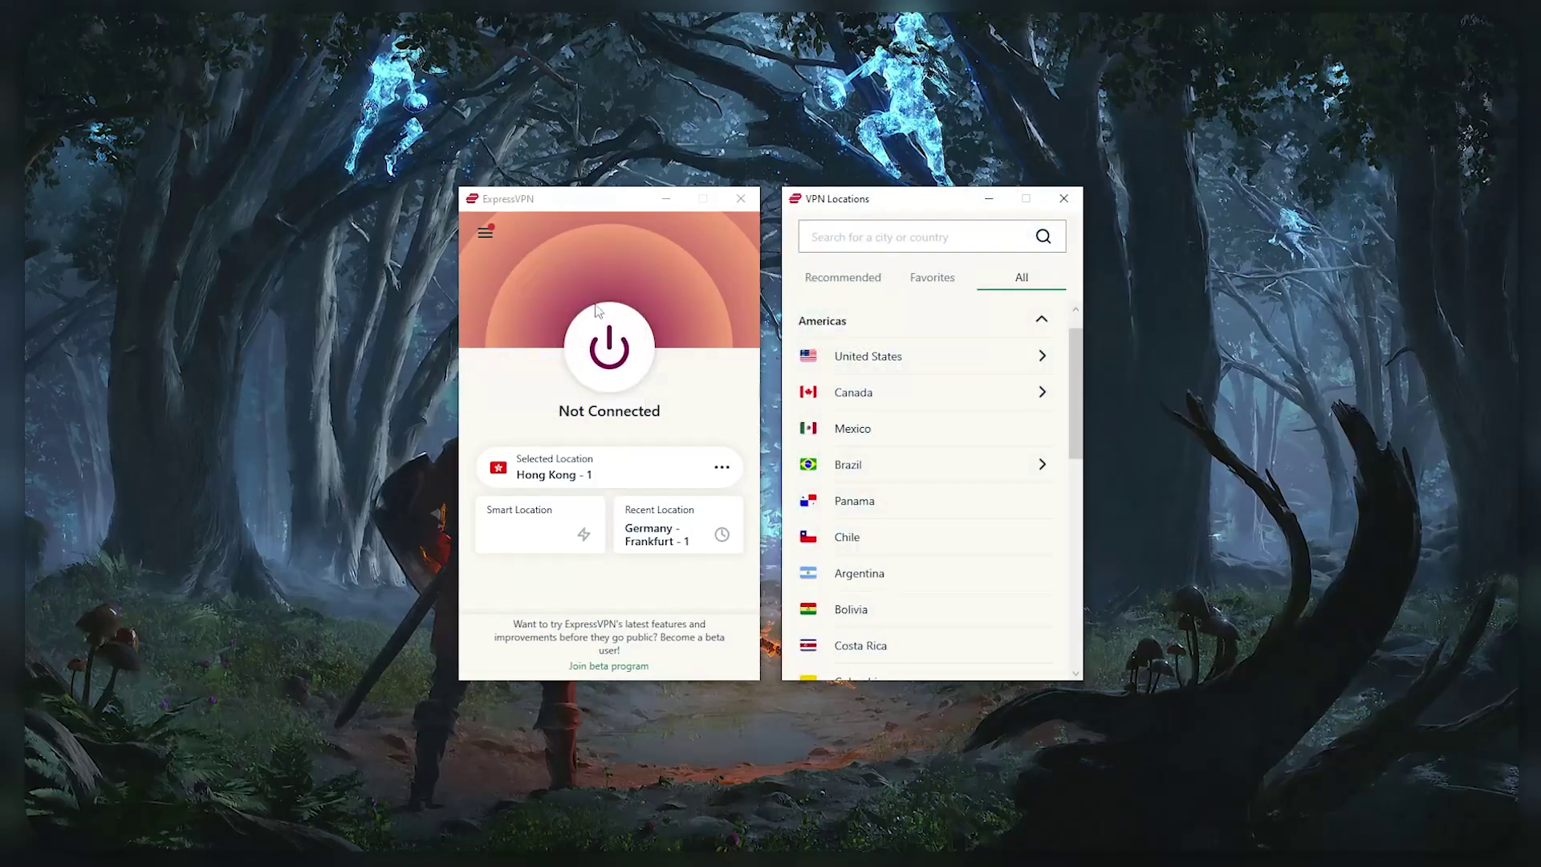
{"action": "scroll", "coordinate": [893, 433], "scroll_direction": "down", "scroll_amount": 1}
{"action": "left_click", "coordinate": [904, 354]}
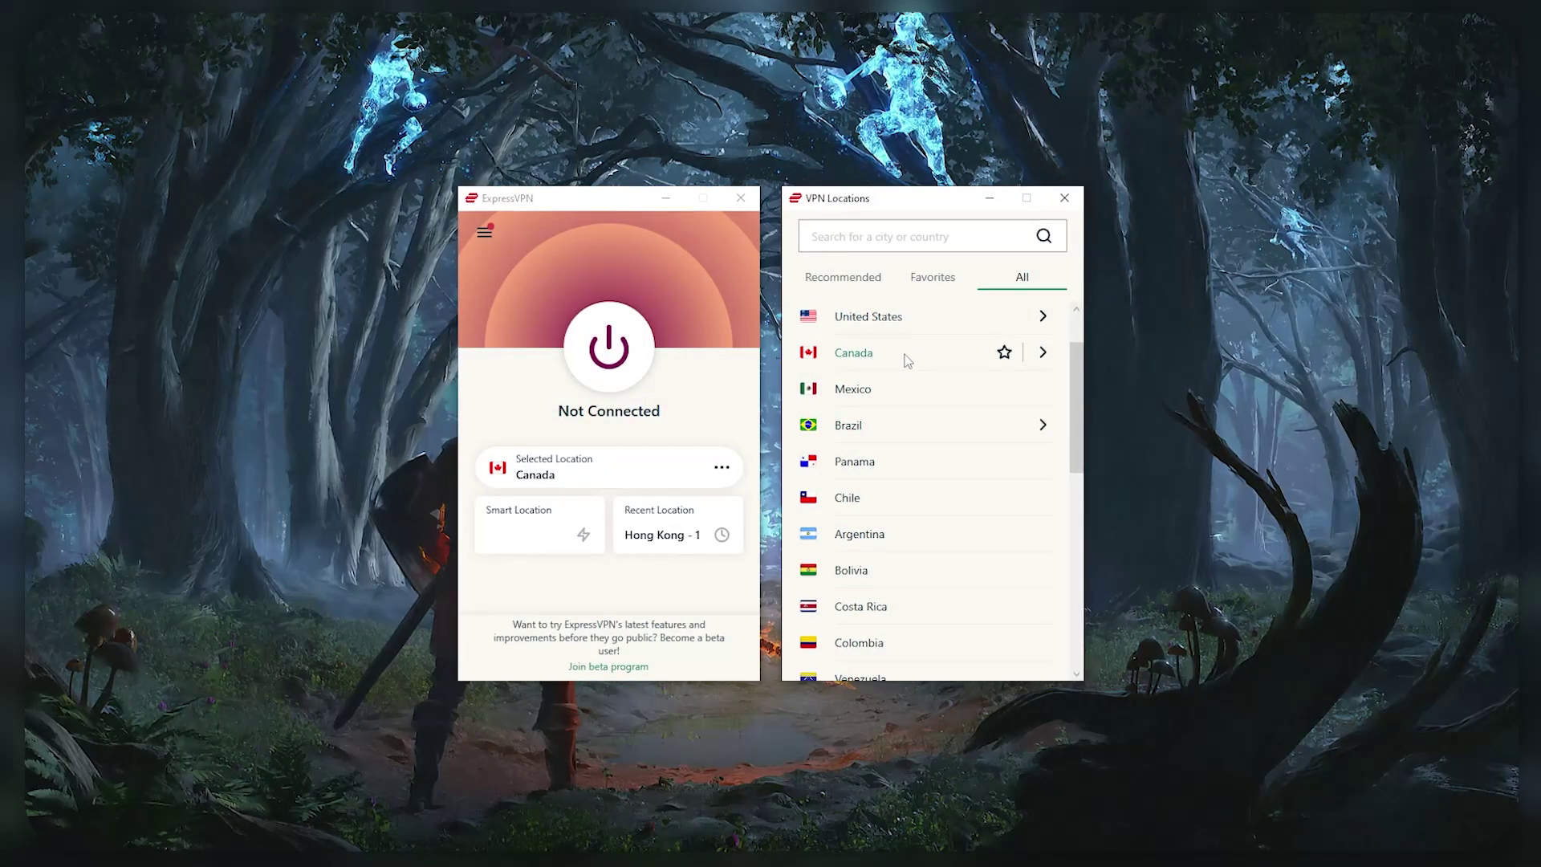
{"action": "left_click", "coordinate": [598, 379]}
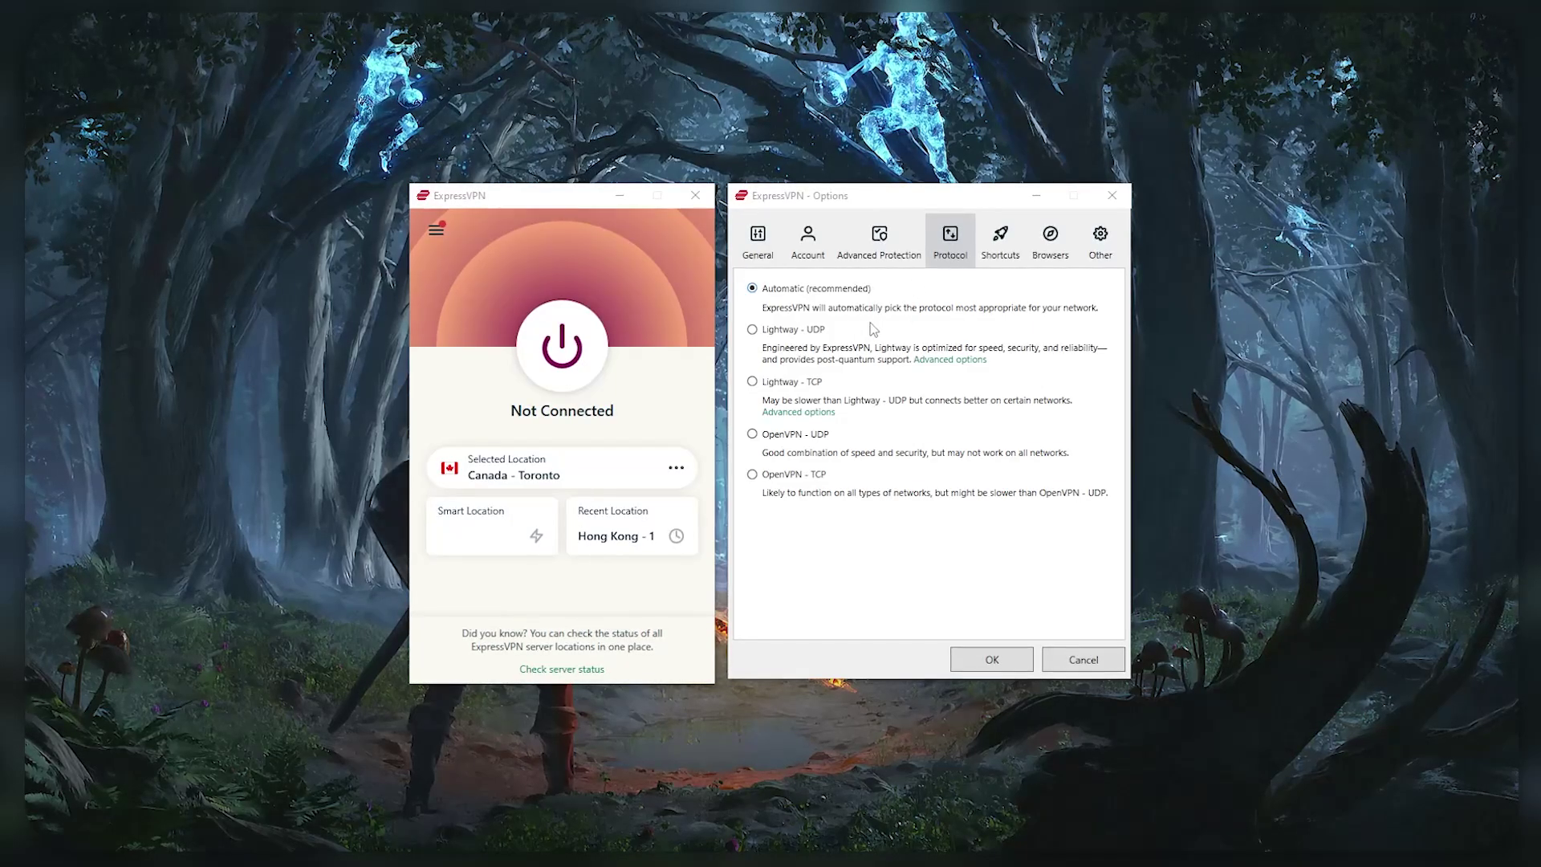
Step: Reopen VPN Locations and scroll through the All locations list
{"action": "left_click", "coordinate": [435, 230]}
{"action": "left_click", "coordinate": [472, 257]}
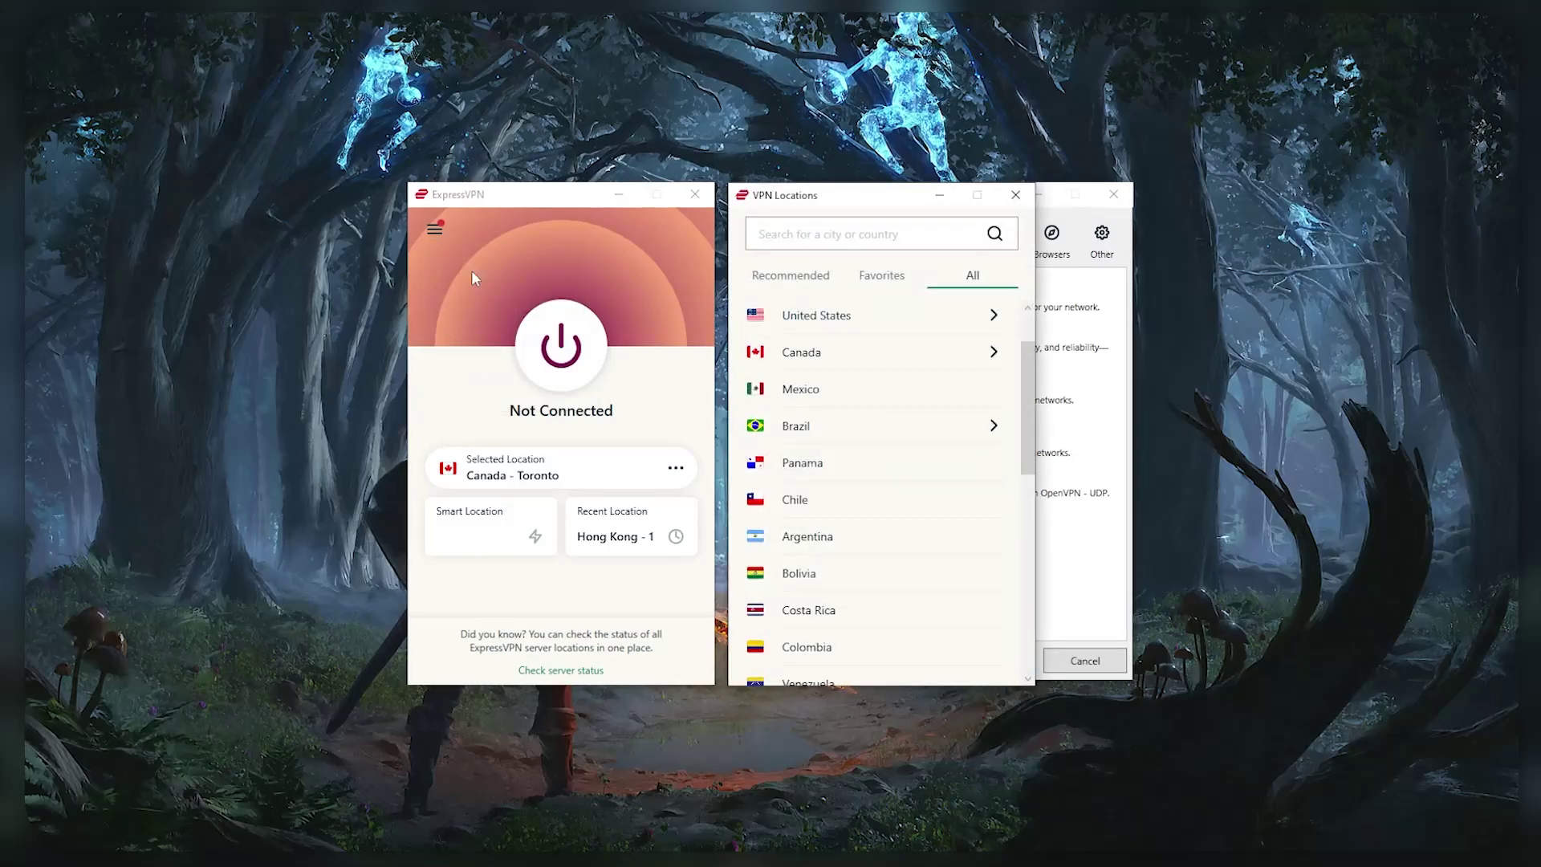
{"action": "scroll", "coordinate": [803, 362], "scroll_direction": "down", "scroll_amount": 2}
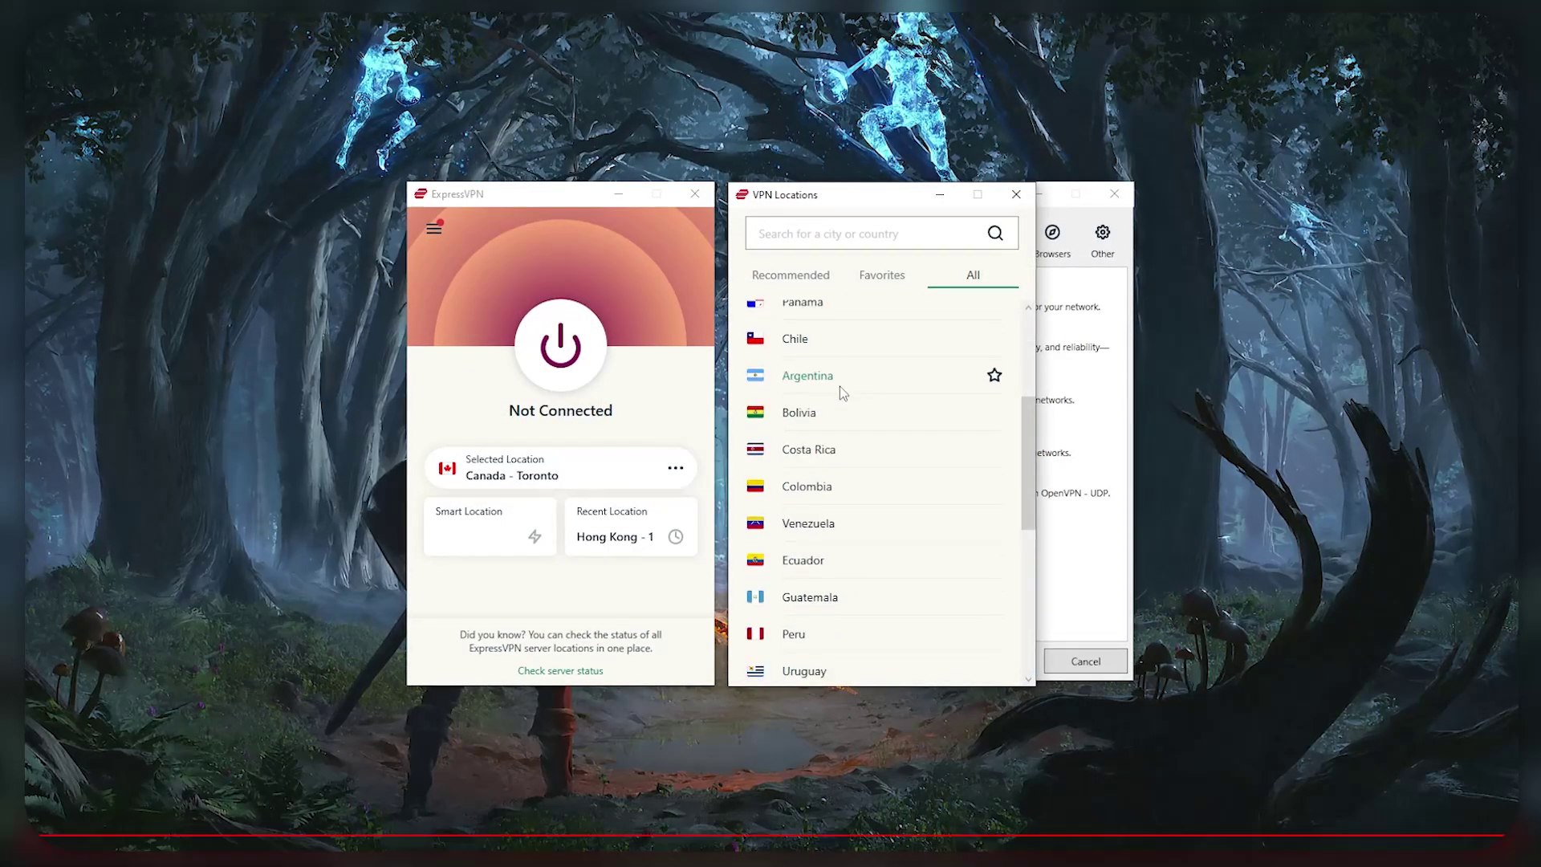
{"action": "scroll", "coordinate": [839, 389], "scroll_direction": "down", "scroll_amount": 3}
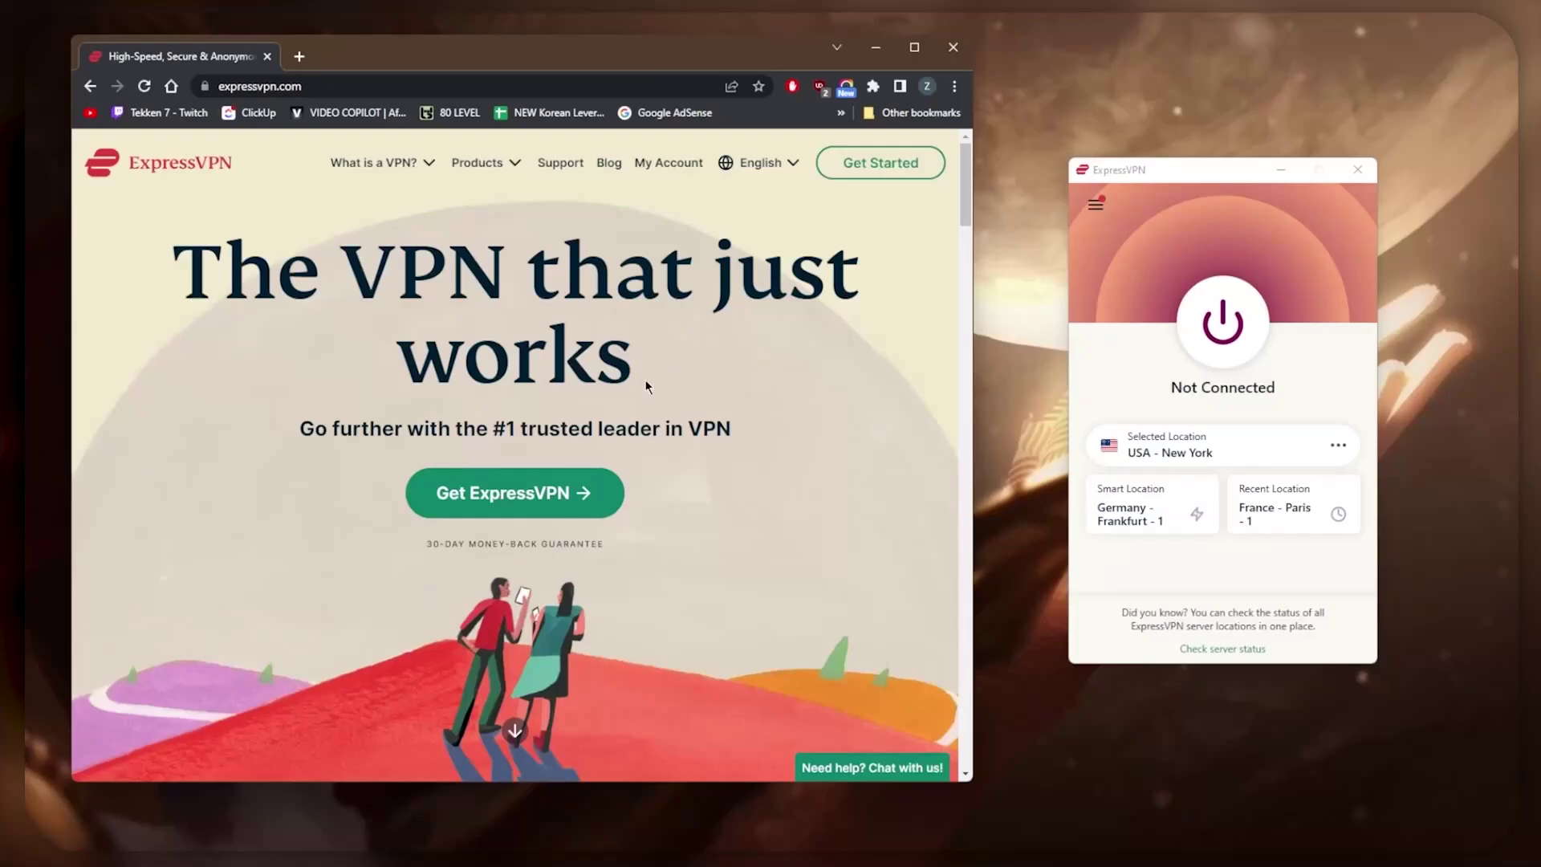
{"action": "scroll", "coordinate": [646, 387], "scroll_direction": "down", "scroll_amount": 5}
{"action": "scroll", "coordinate": [646, 387], "scroll_direction": "up", "scroll_amount": 5}
Step: Go to expressvpn.com's VPN for Windows page via Products and scroll through it
{"action": "left_click", "coordinate": [477, 162]}
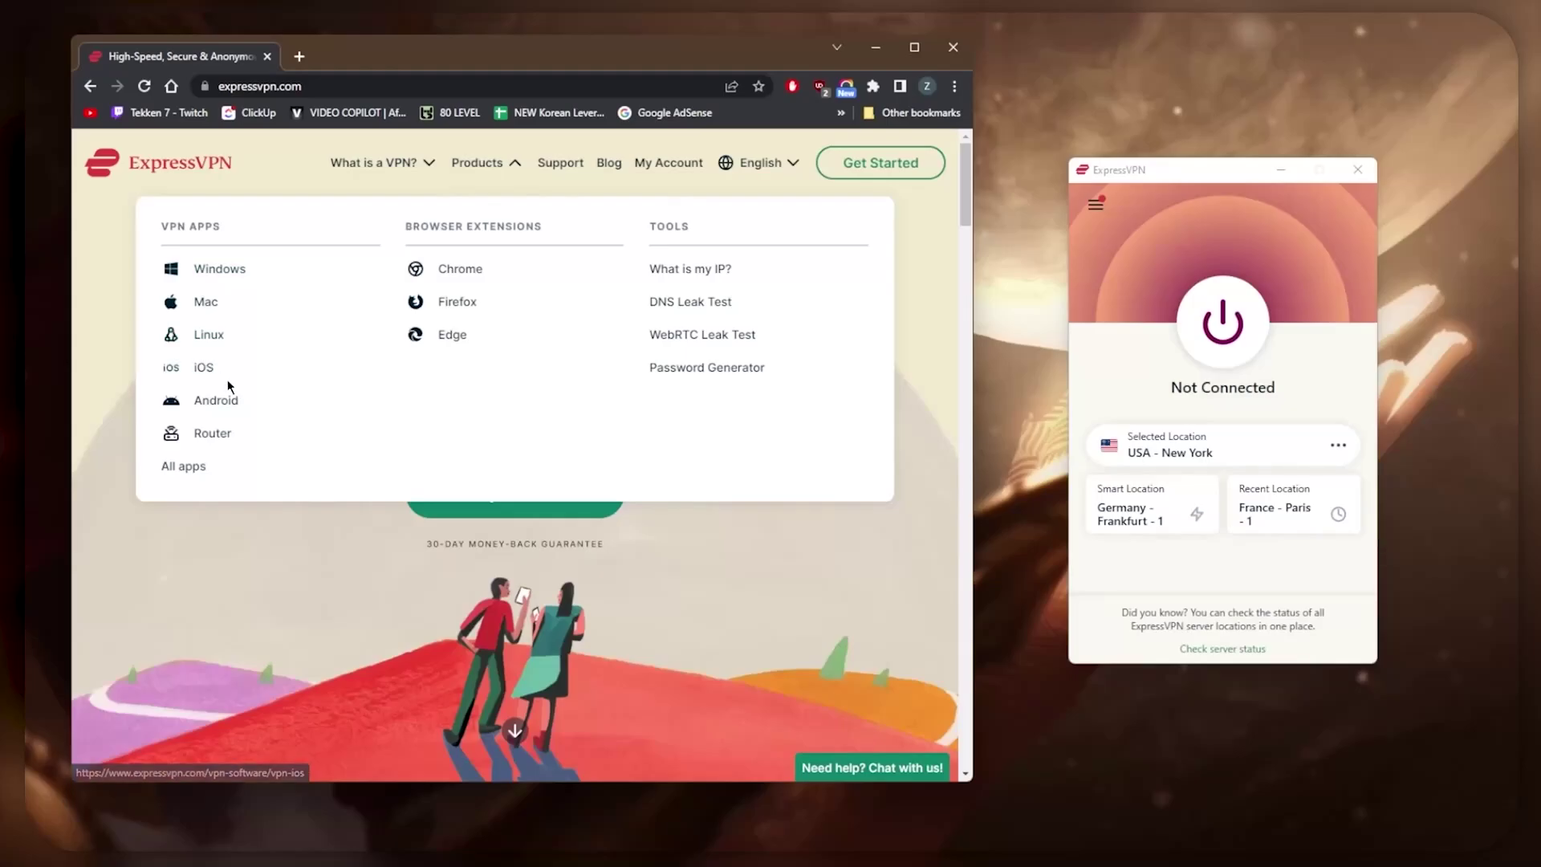
{"action": "left_click", "coordinate": [225, 277]}
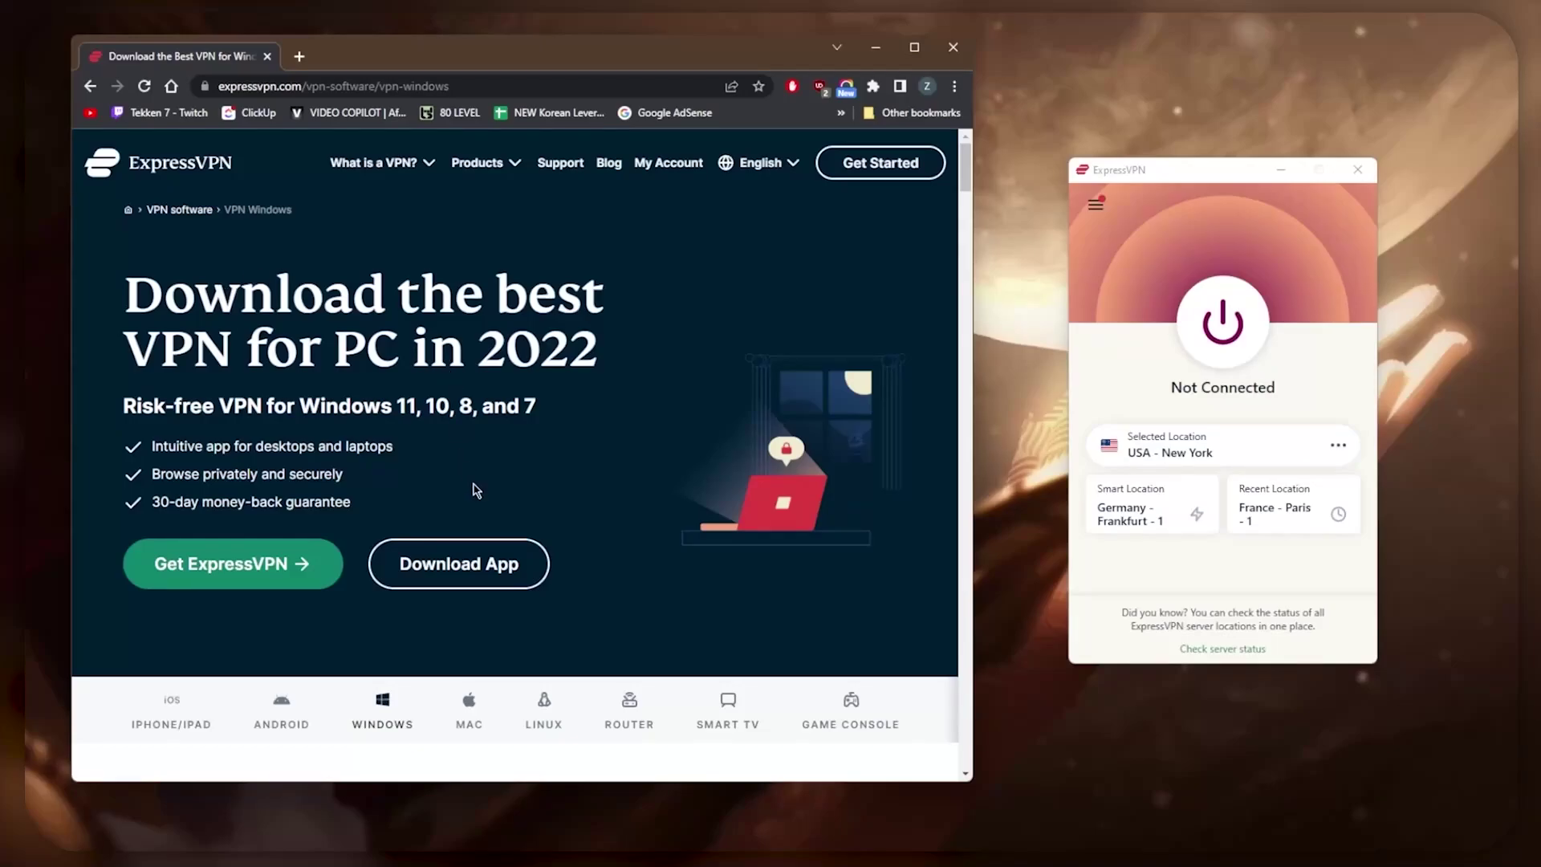
{"action": "scroll", "coordinate": [529, 529], "scroll_direction": "down", "scroll_amount": 1}
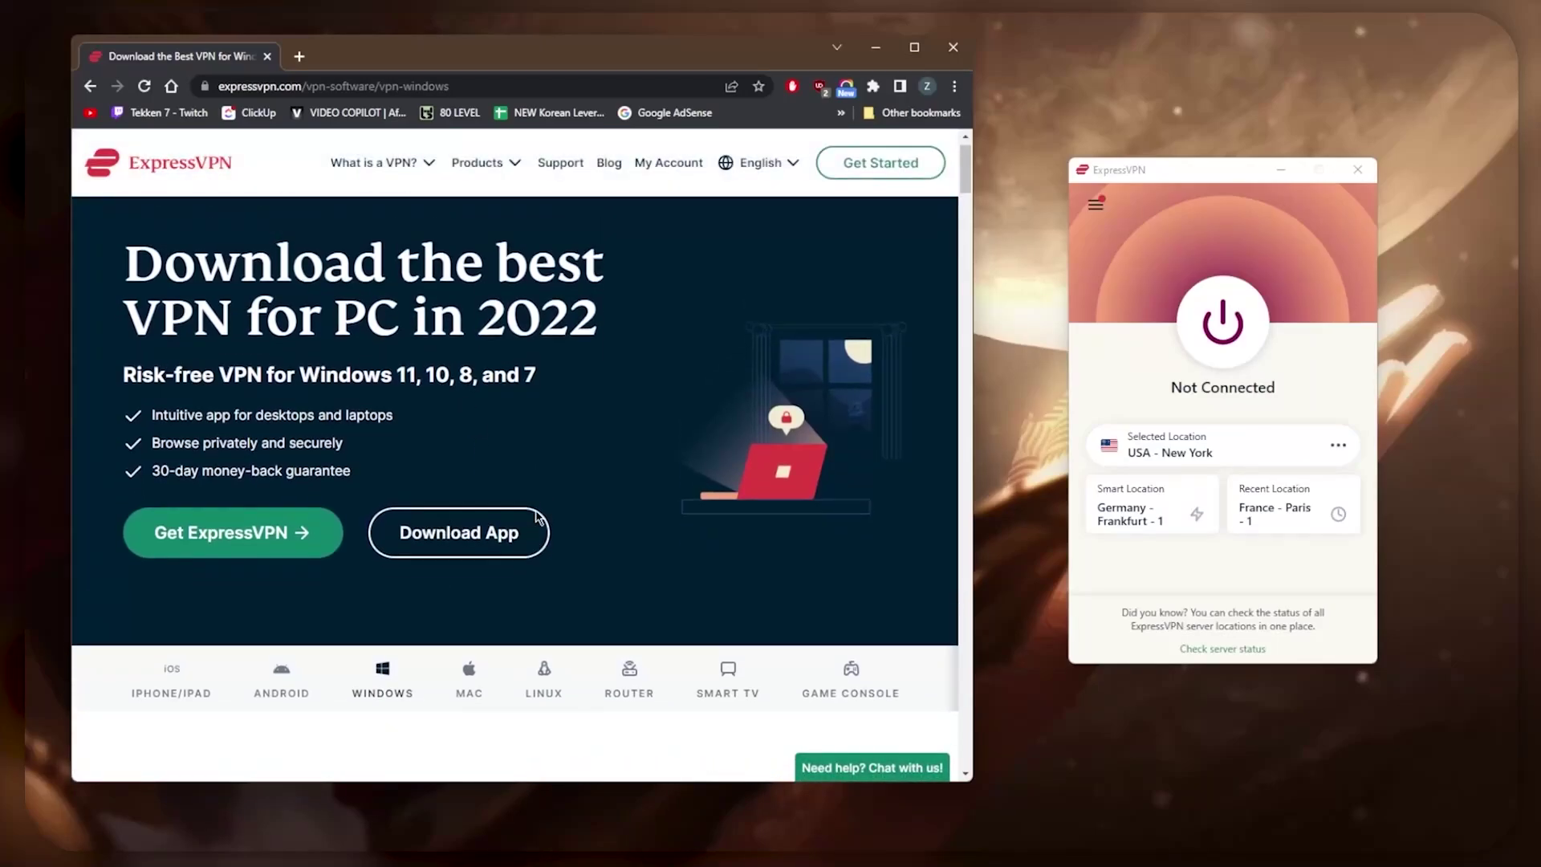
{"action": "scroll", "coordinate": [506, 566], "scroll_direction": "down", "scroll_amount": 1}
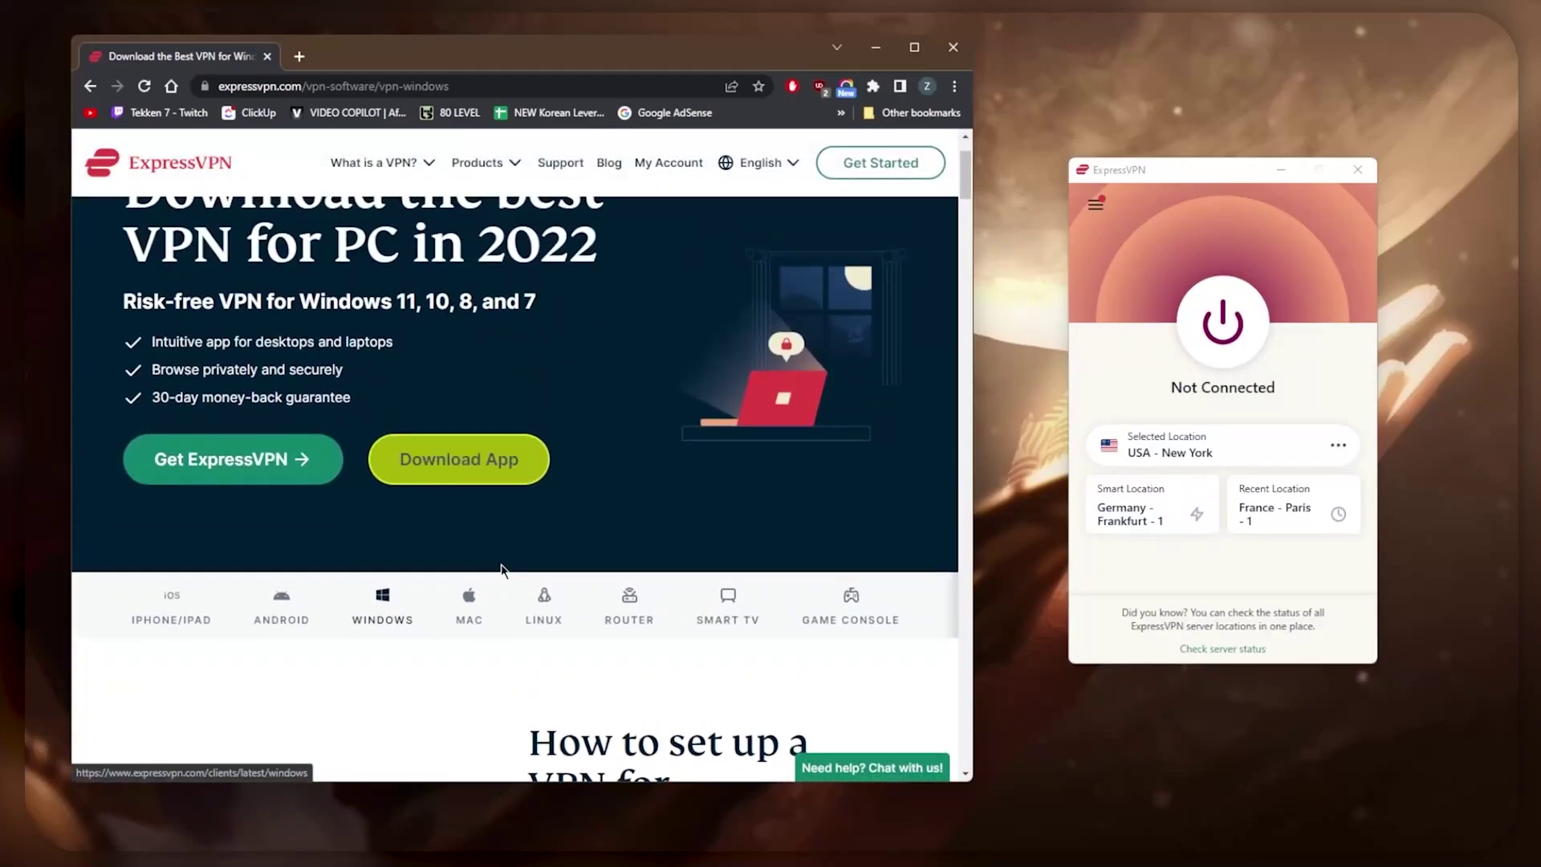
{"action": "scroll", "coordinate": [497, 462], "scroll_direction": "up", "scroll_amount": 1}
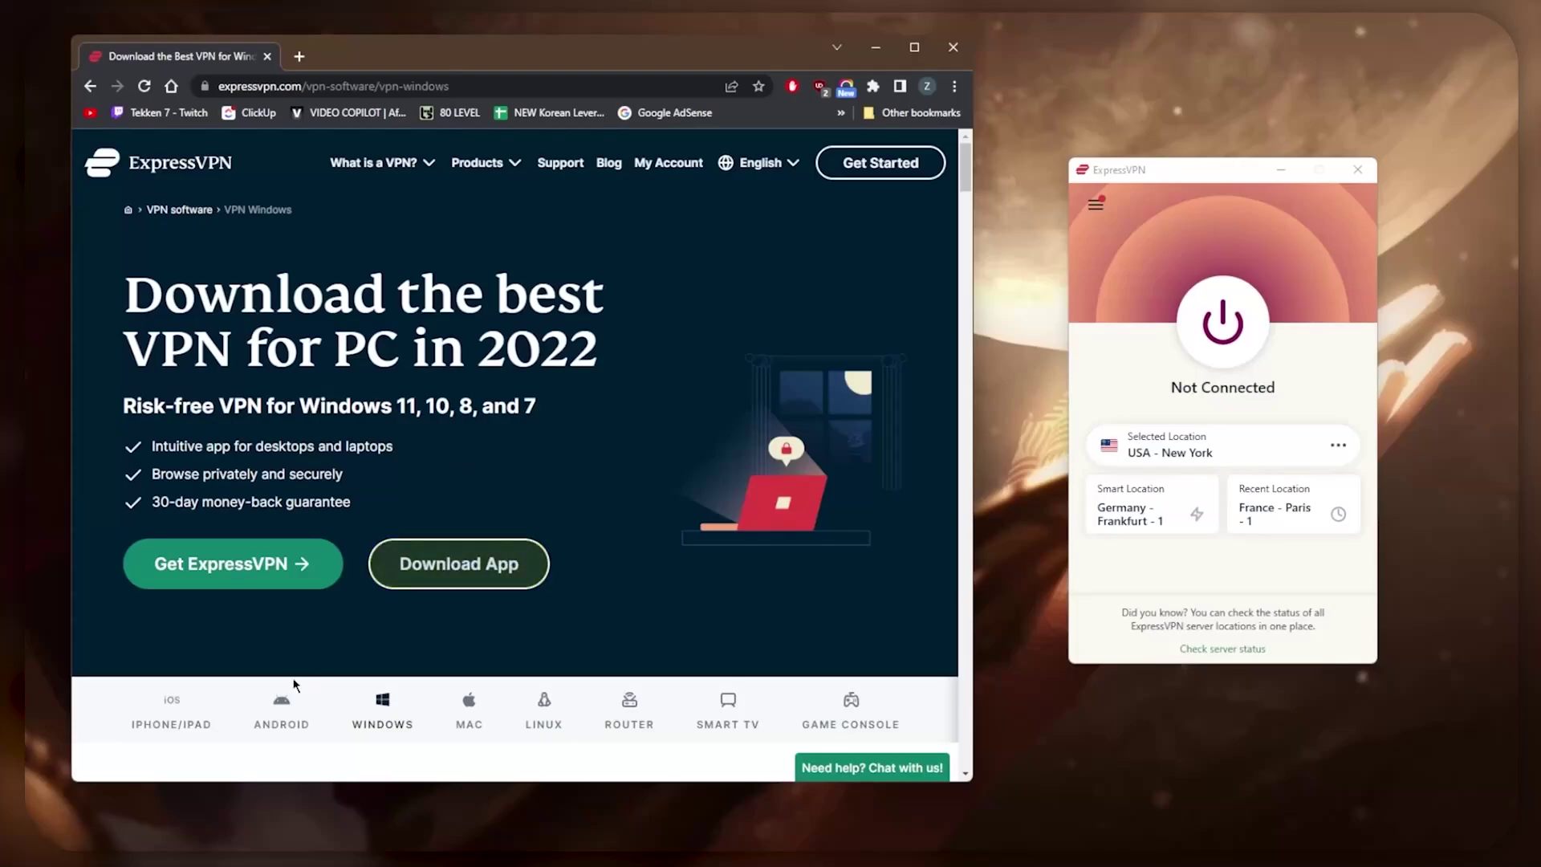
Step: Connect ExpressVPN to USA – New York, then disconnect it again
{"action": "left_click", "coordinate": [1196, 176]}
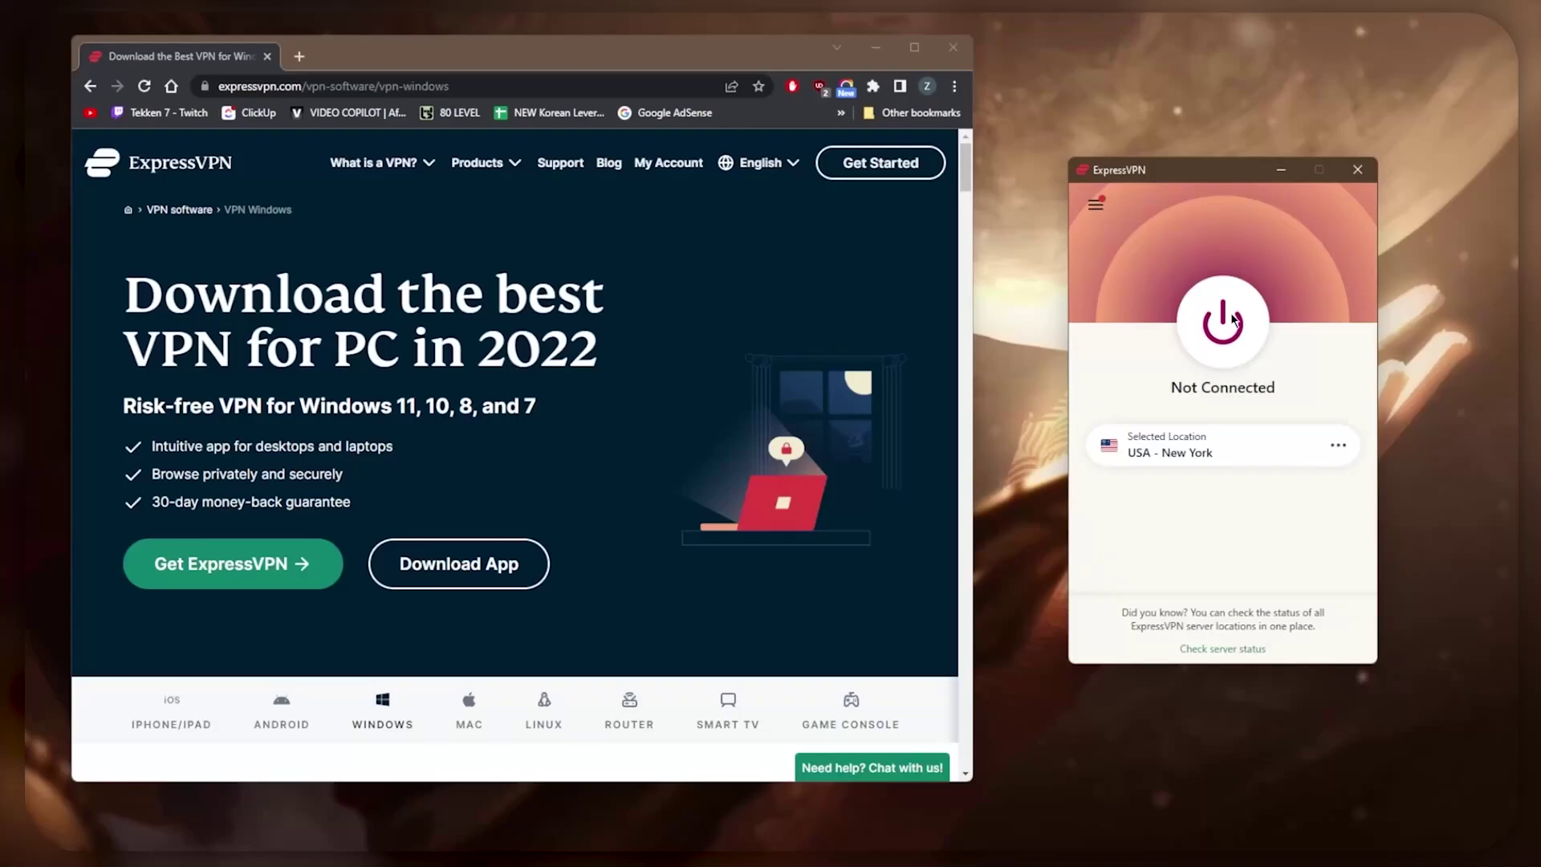
{"action": "left_click", "coordinate": [1234, 318]}
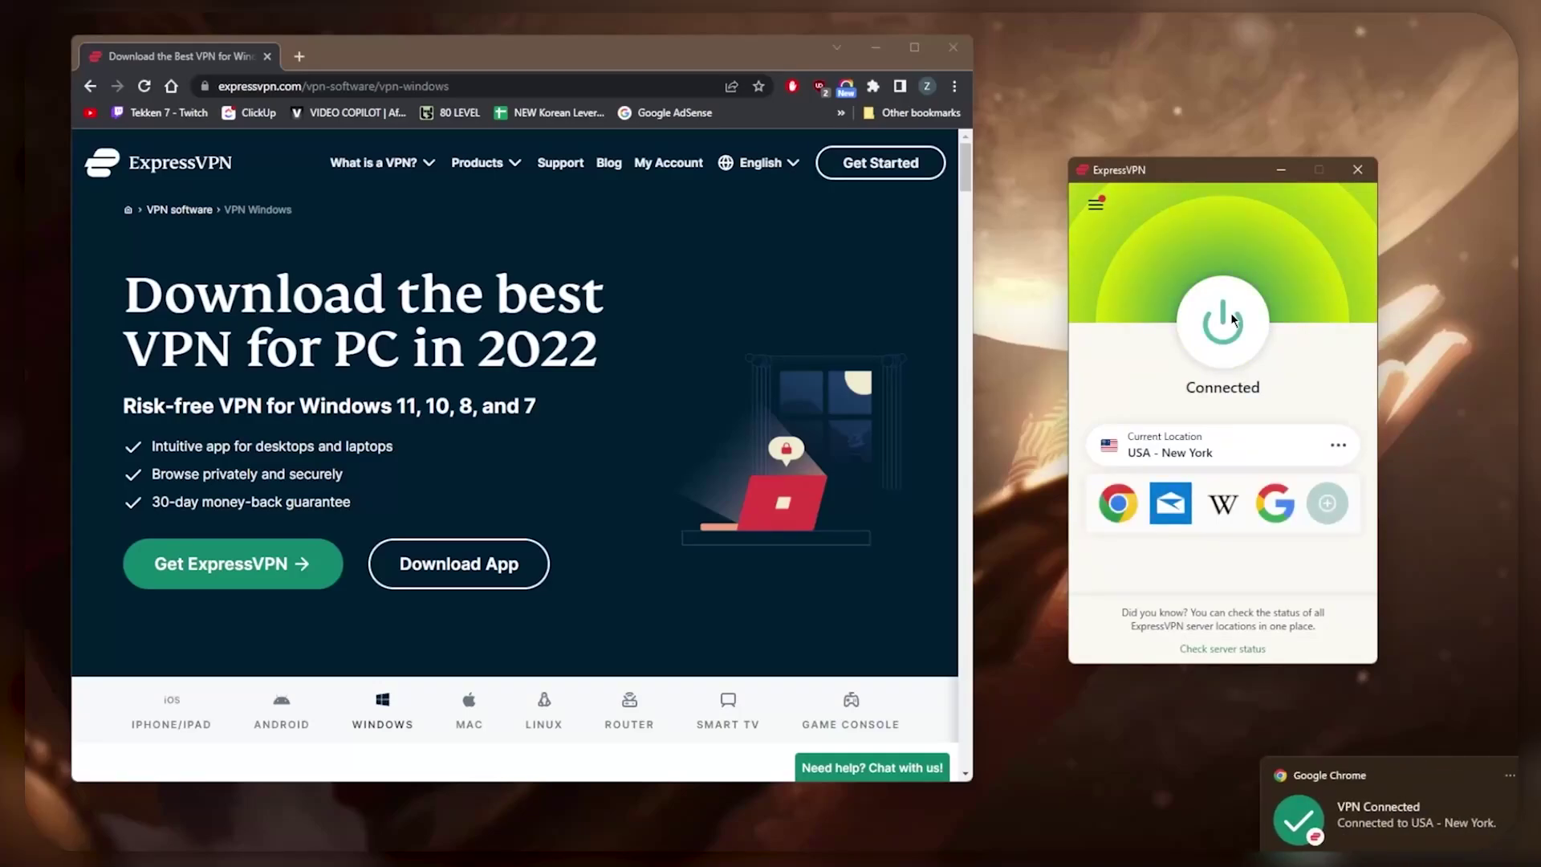
{"action": "left_click", "coordinate": [1233, 319]}
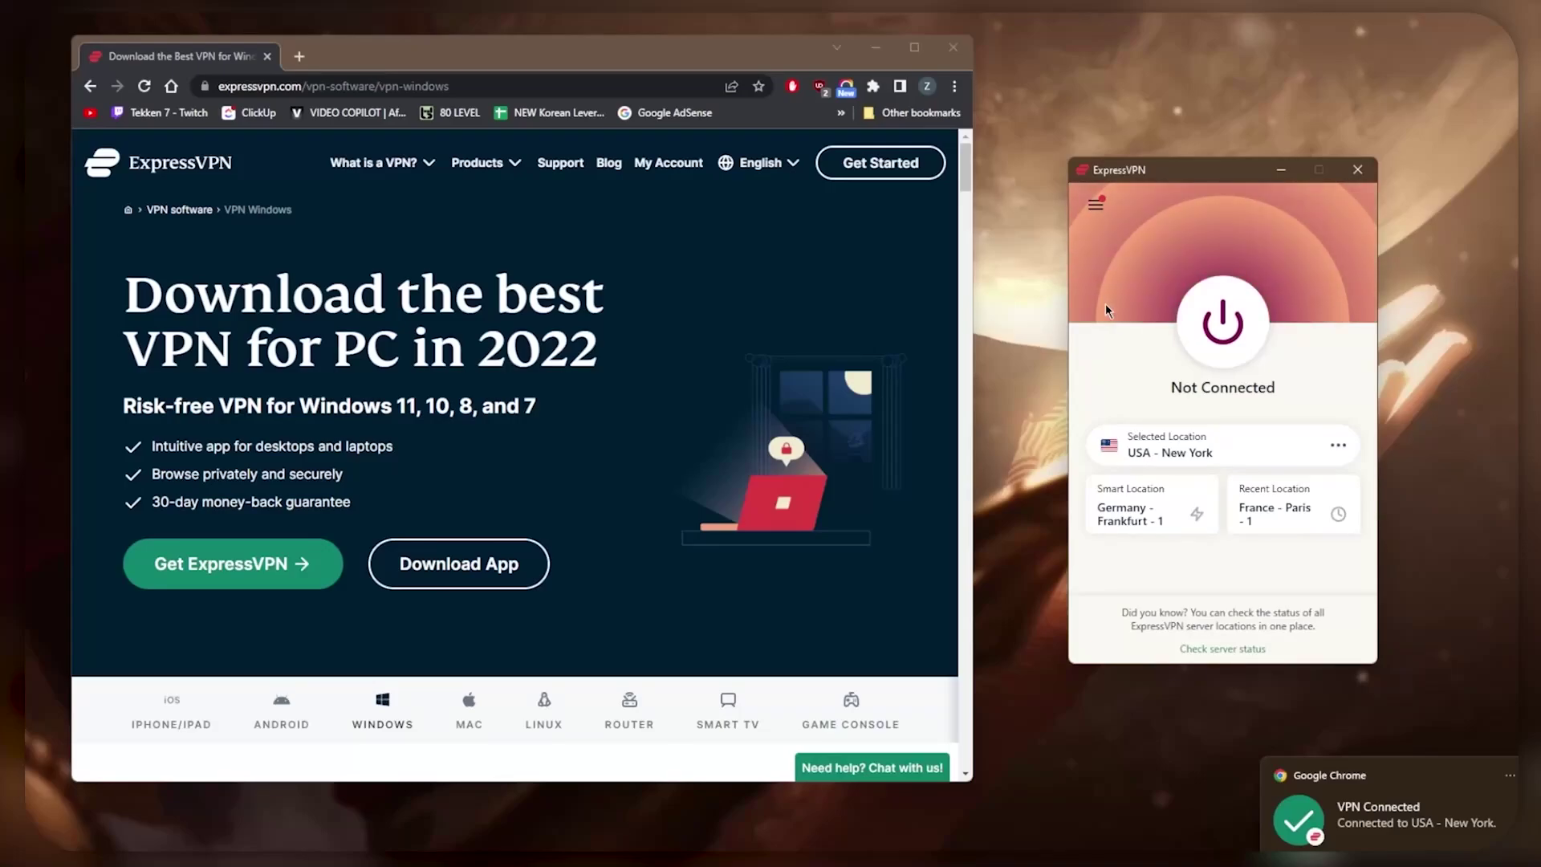
Step: View all locations grouped by region in VPN Locations, then close the window
{"action": "left_click", "coordinate": [1096, 204]}
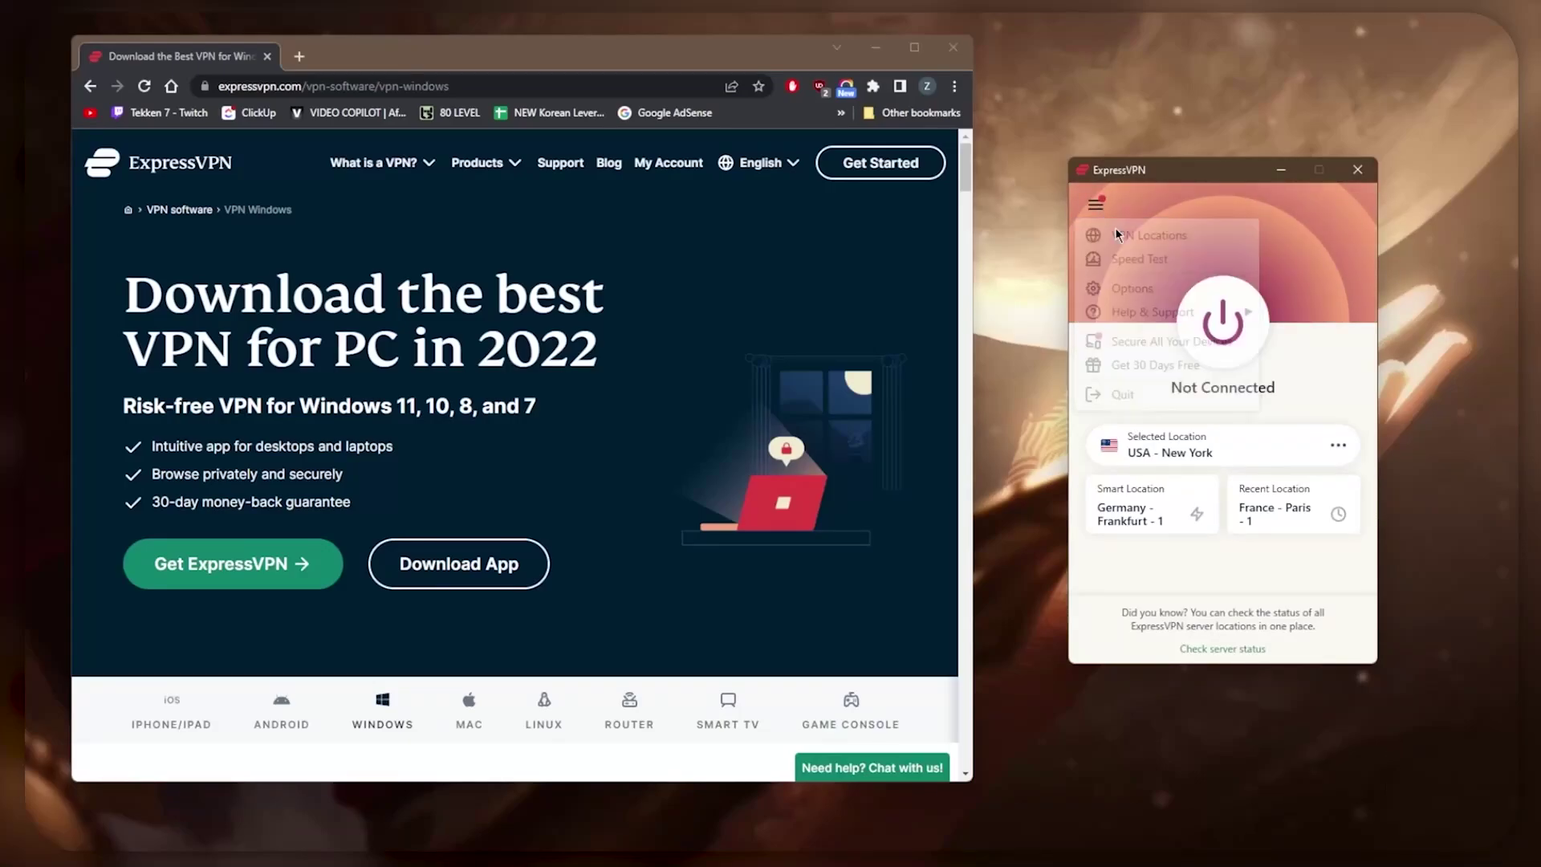
{"action": "left_click", "coordinate": [1116, 235]}
{"action": "left_click", "coordinate": [959, 246]}
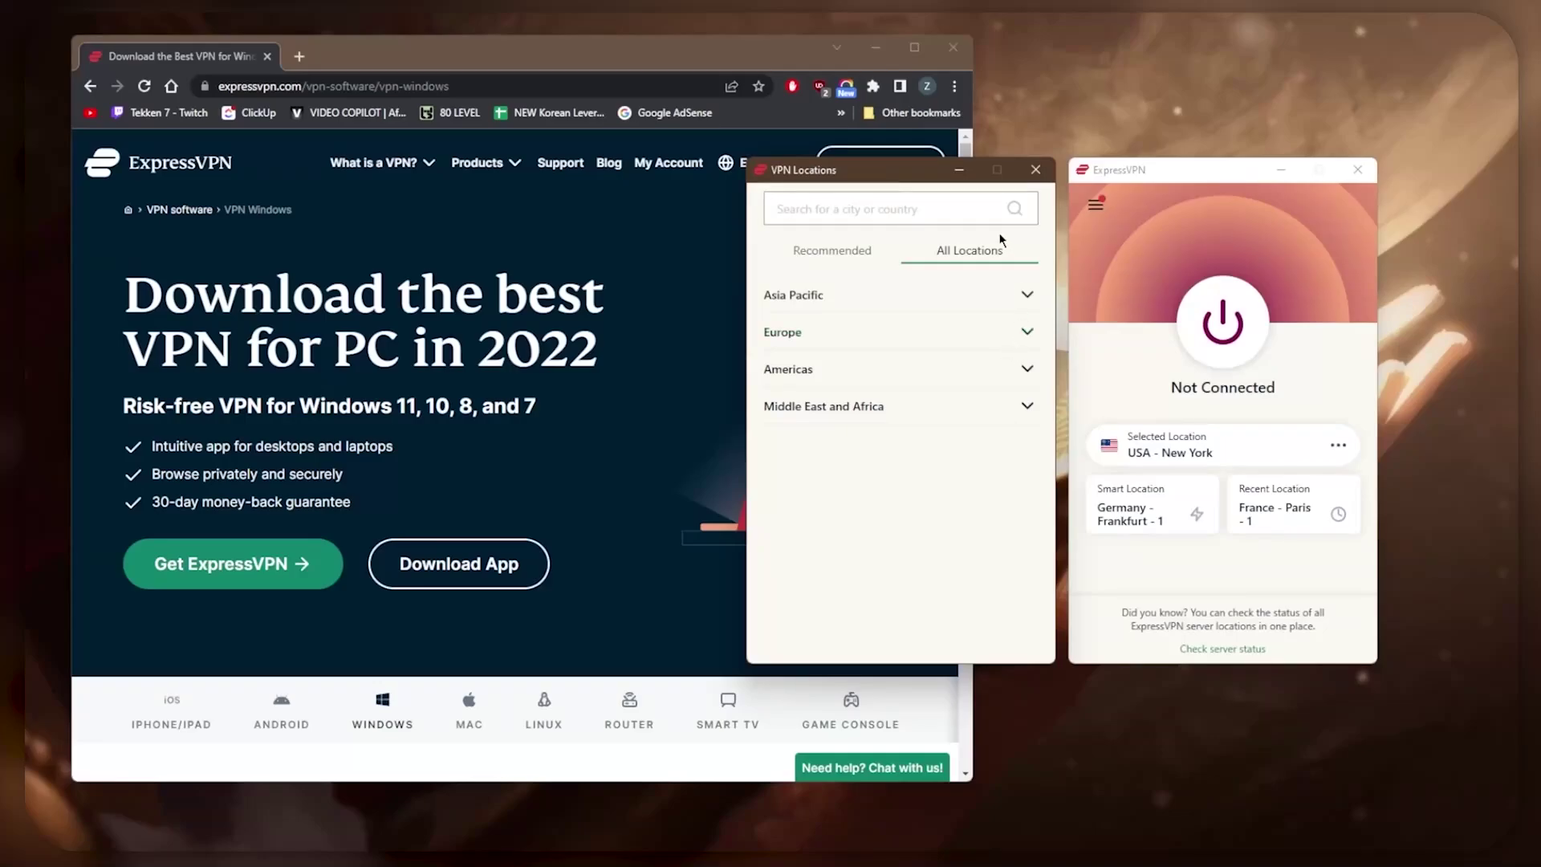
{"action": "left_click", "coordinate": [1034, 177]}
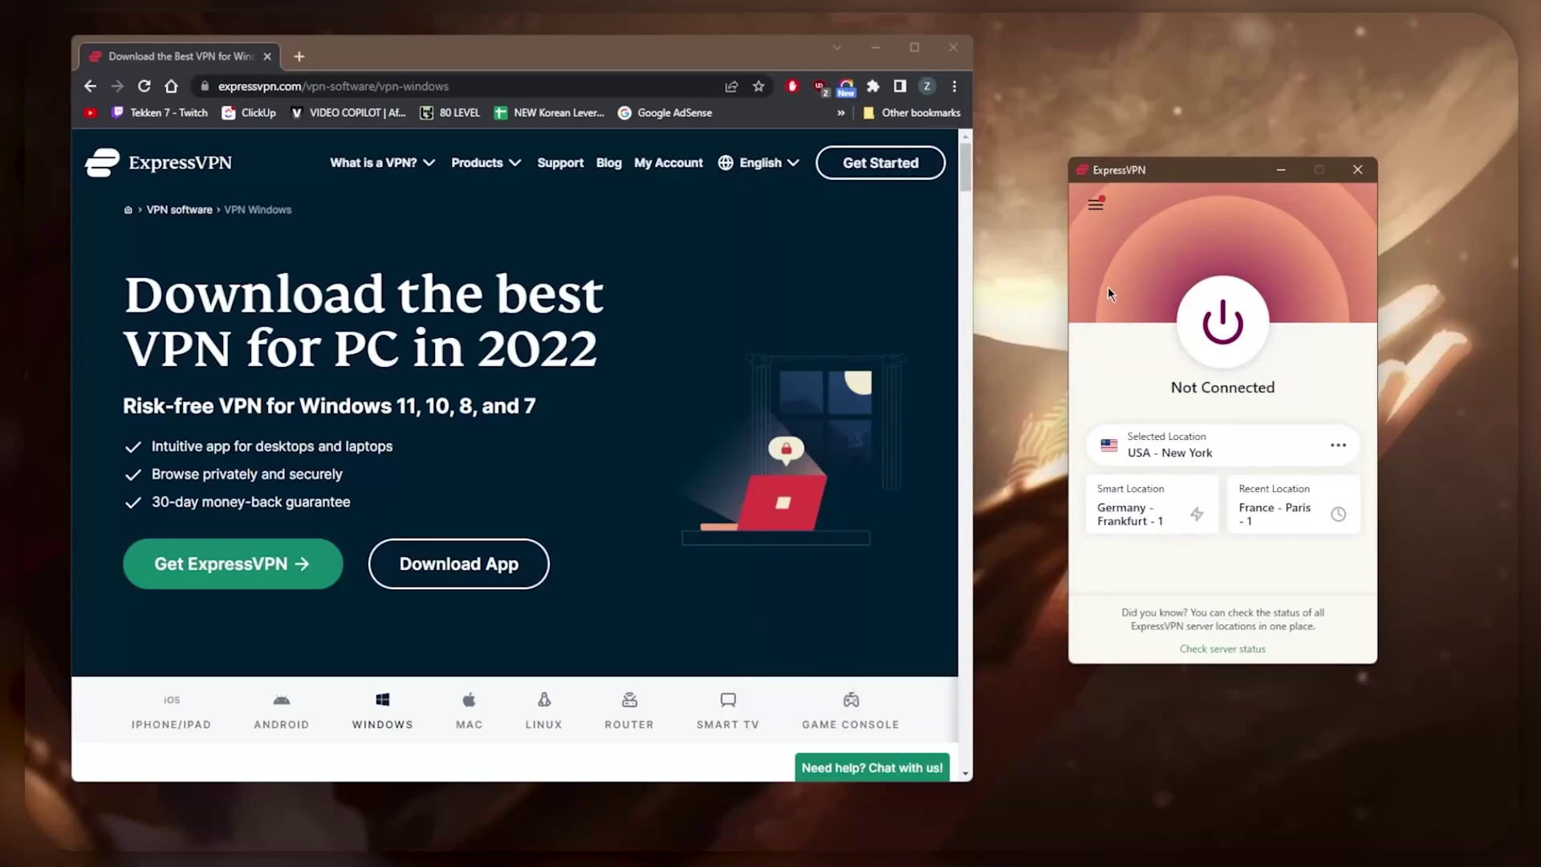
Step: Open and close the Speed Test, then open Options on its General page
{"action": "left_click", "coordinate": [1102, 202]}
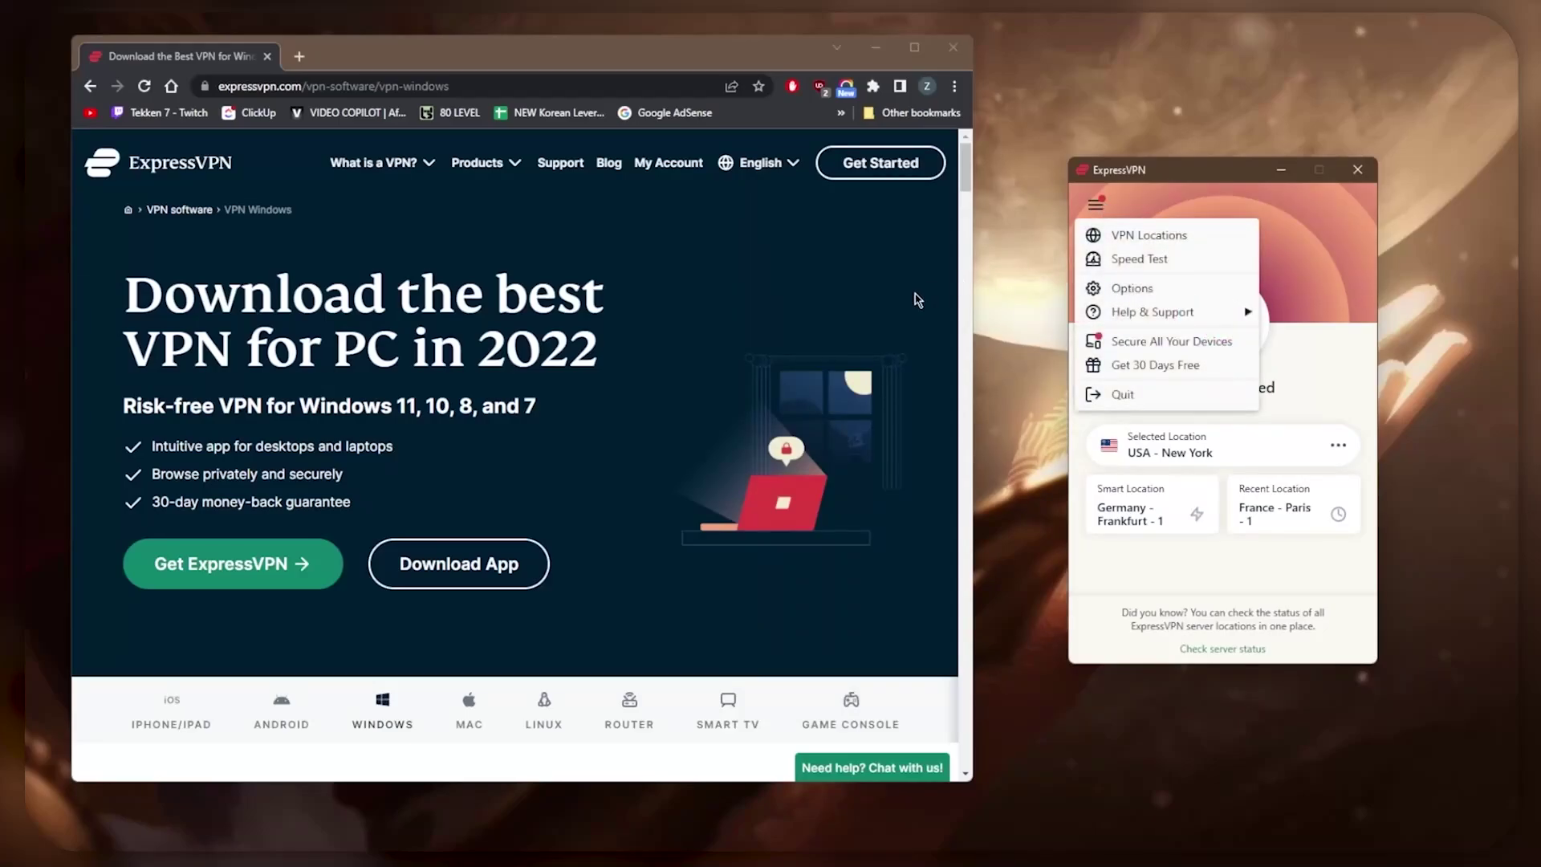
{"action": "left_click", "coordinate": [1115, 258]}
{"action": "left_click", "coordinate": [1033, 166]}
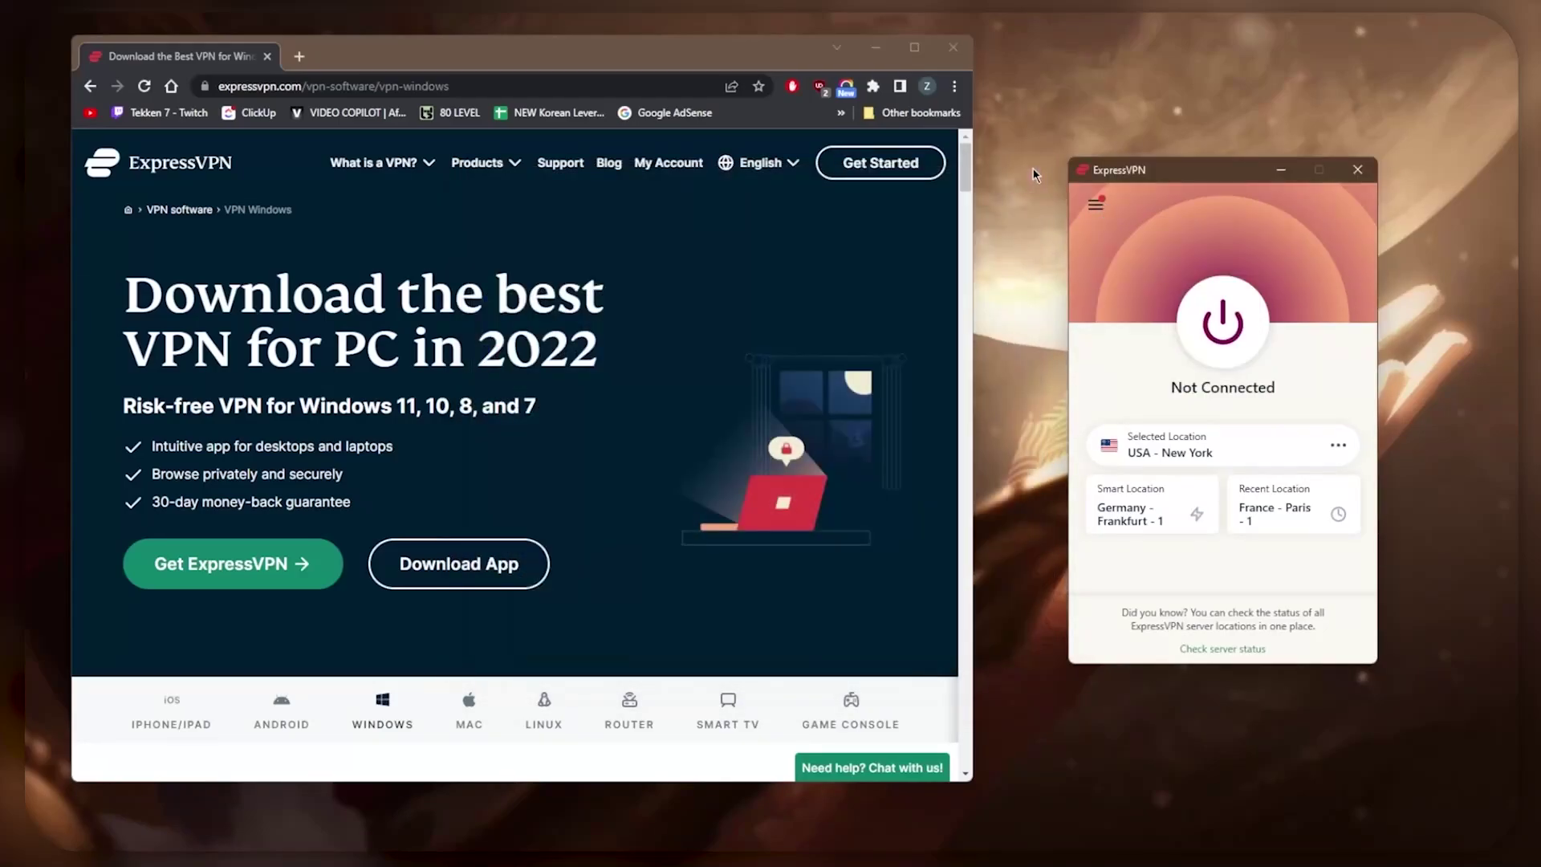
{"action": "left_click", "coordinate": [1101, 207]}
{"action": "left_click", "coordinate": [1123, 291]}
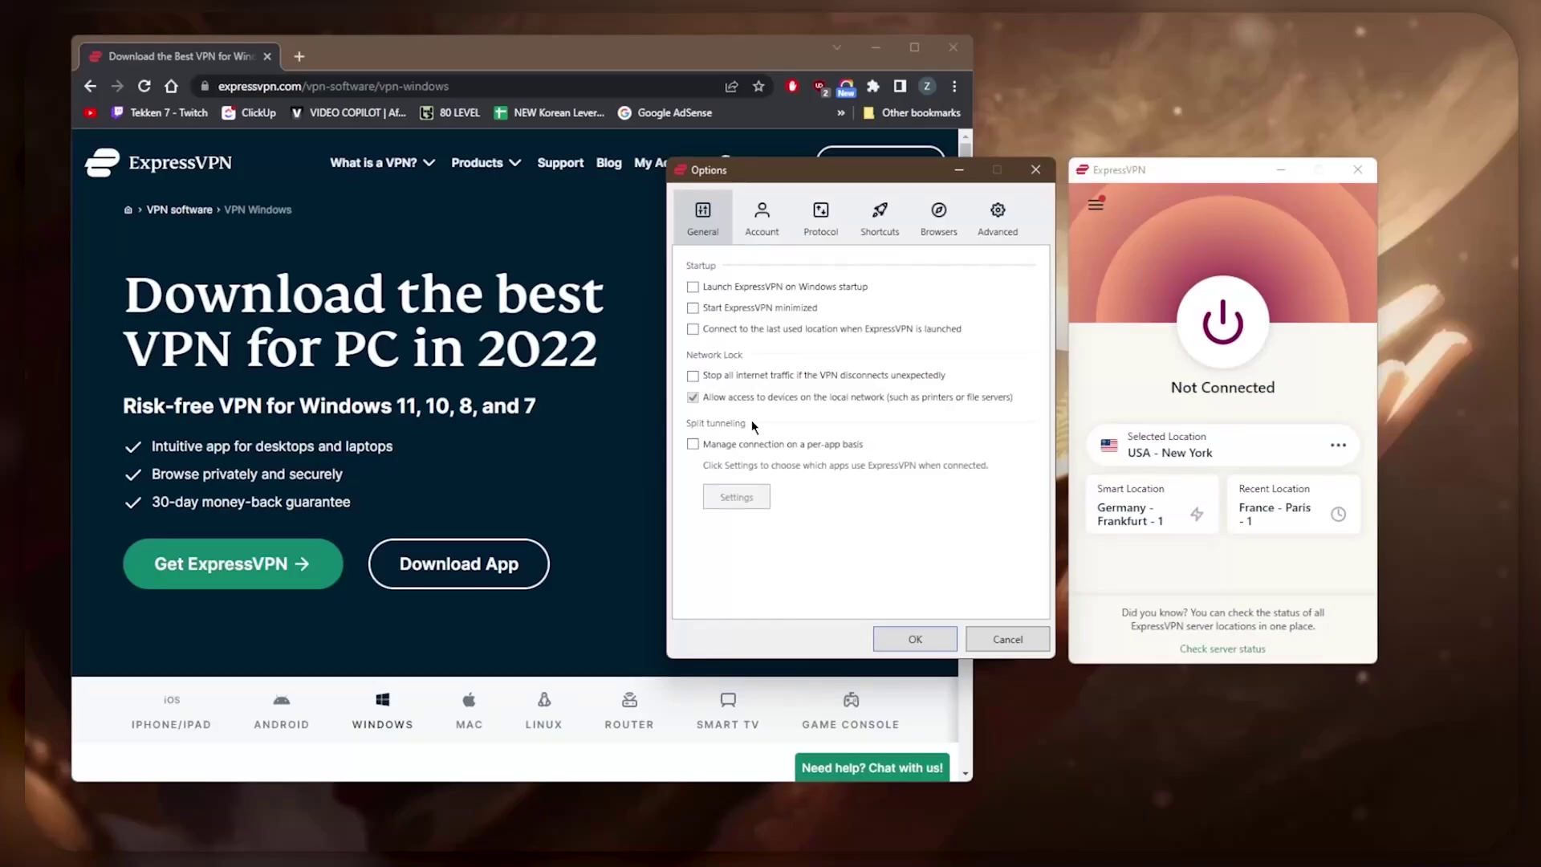
{"action": "left_click", "coordinate": [805, 220]}
{"action": "left_click", "coordinate": [694, 226]}
Step: Enable per-app split tunneling so only Google Chrome and qBittorrent use the VPN
{"action": "left_click", "coordinate": [692, 445]}
{"action": "left_click", "coordinate": [728, 499]}
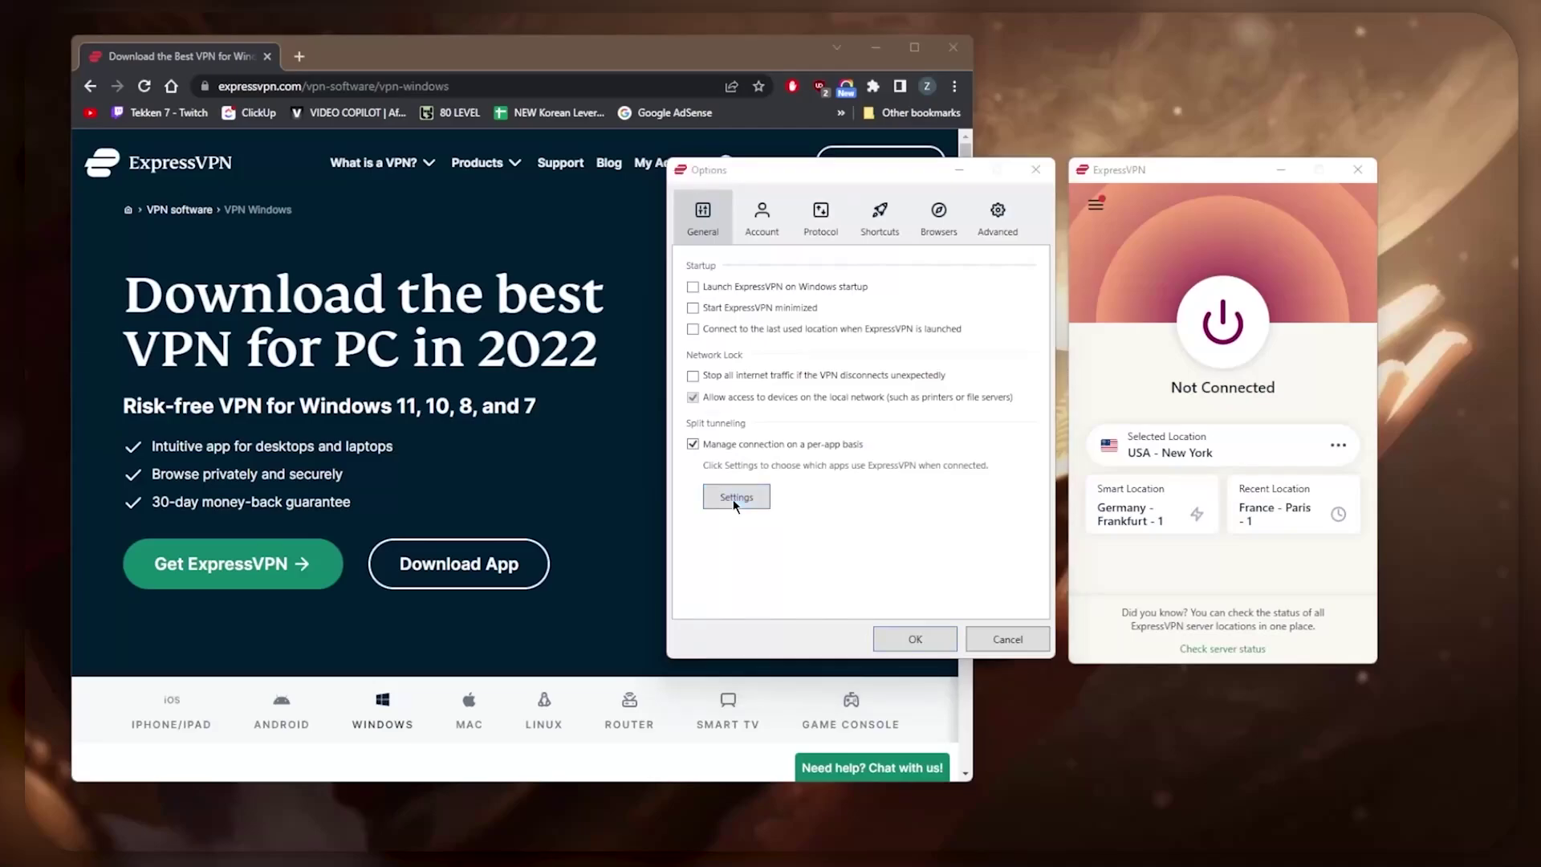
{"action": "left_click", "coordinate": [652, 452]}
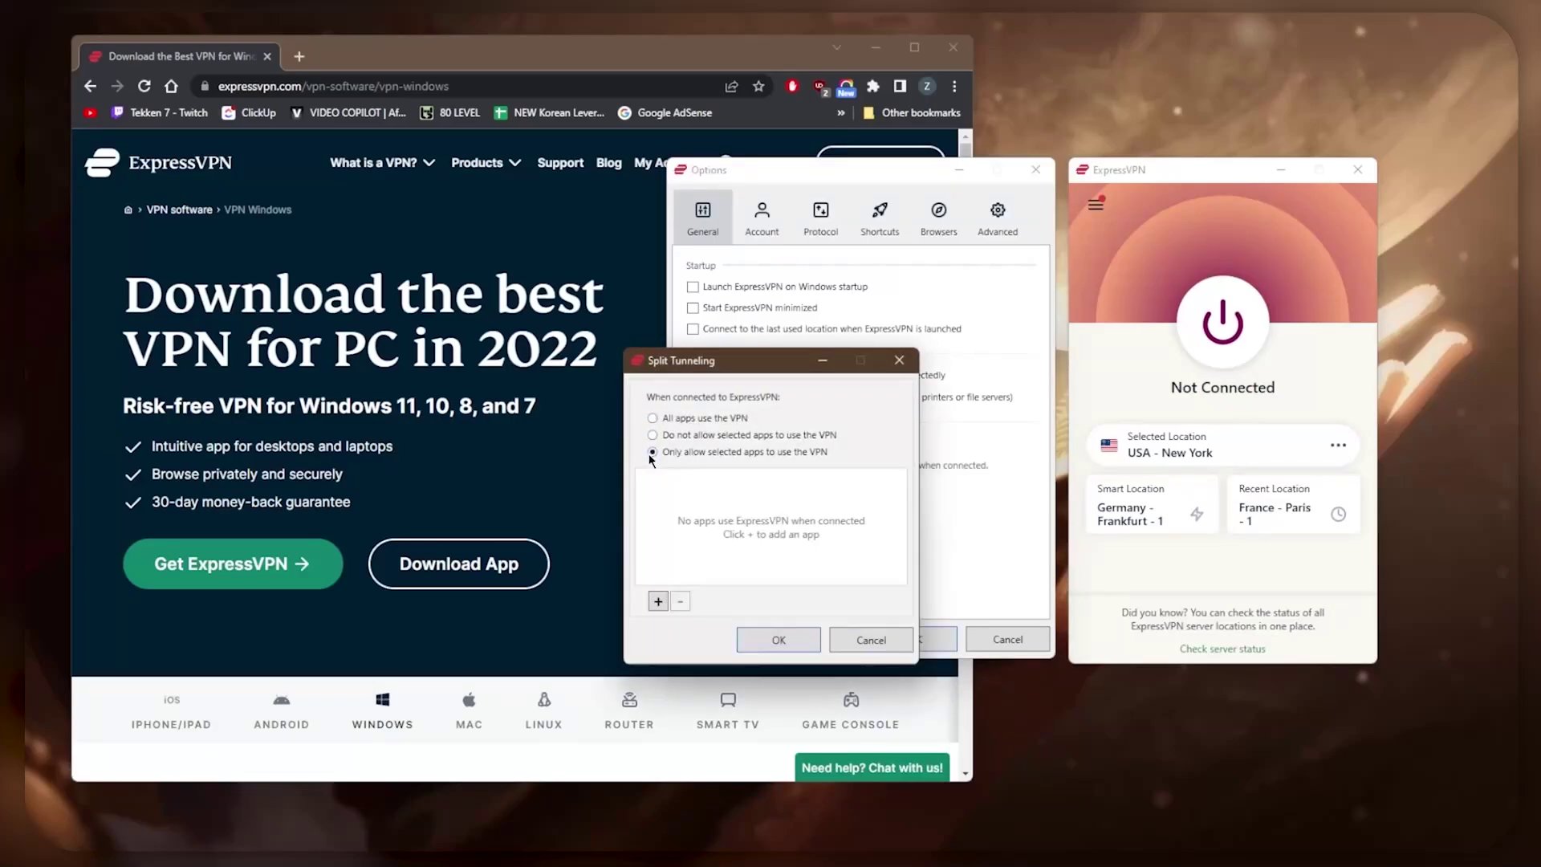
{"action": "left_click", "coordinate": [657, 600]}
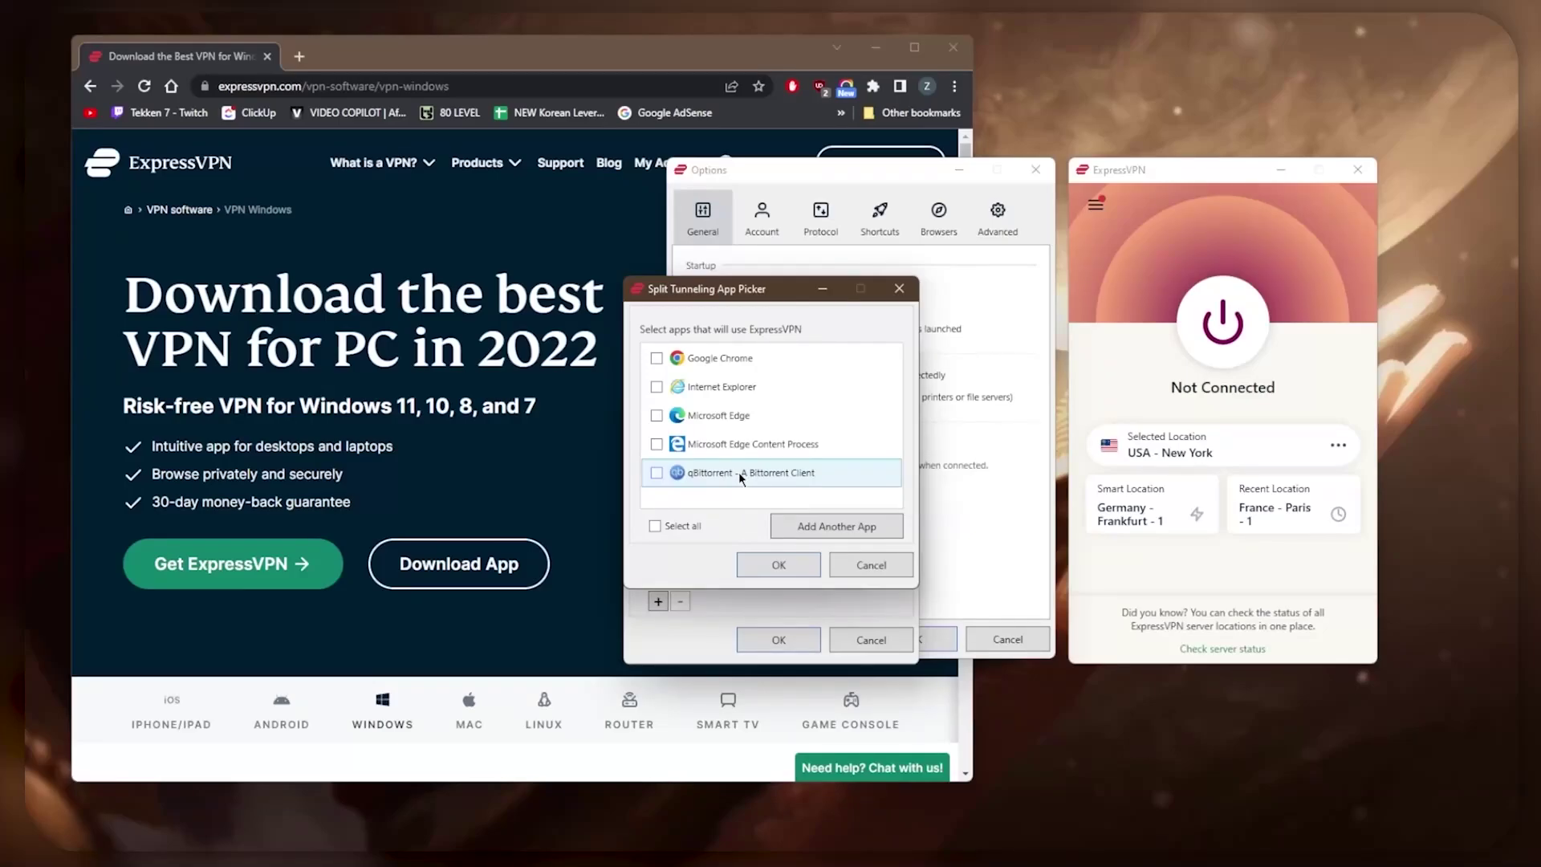
{"action": "left_click", "coordinate": [656, 358]}
{"action": "left_click", "coordinate": [656, 474]}
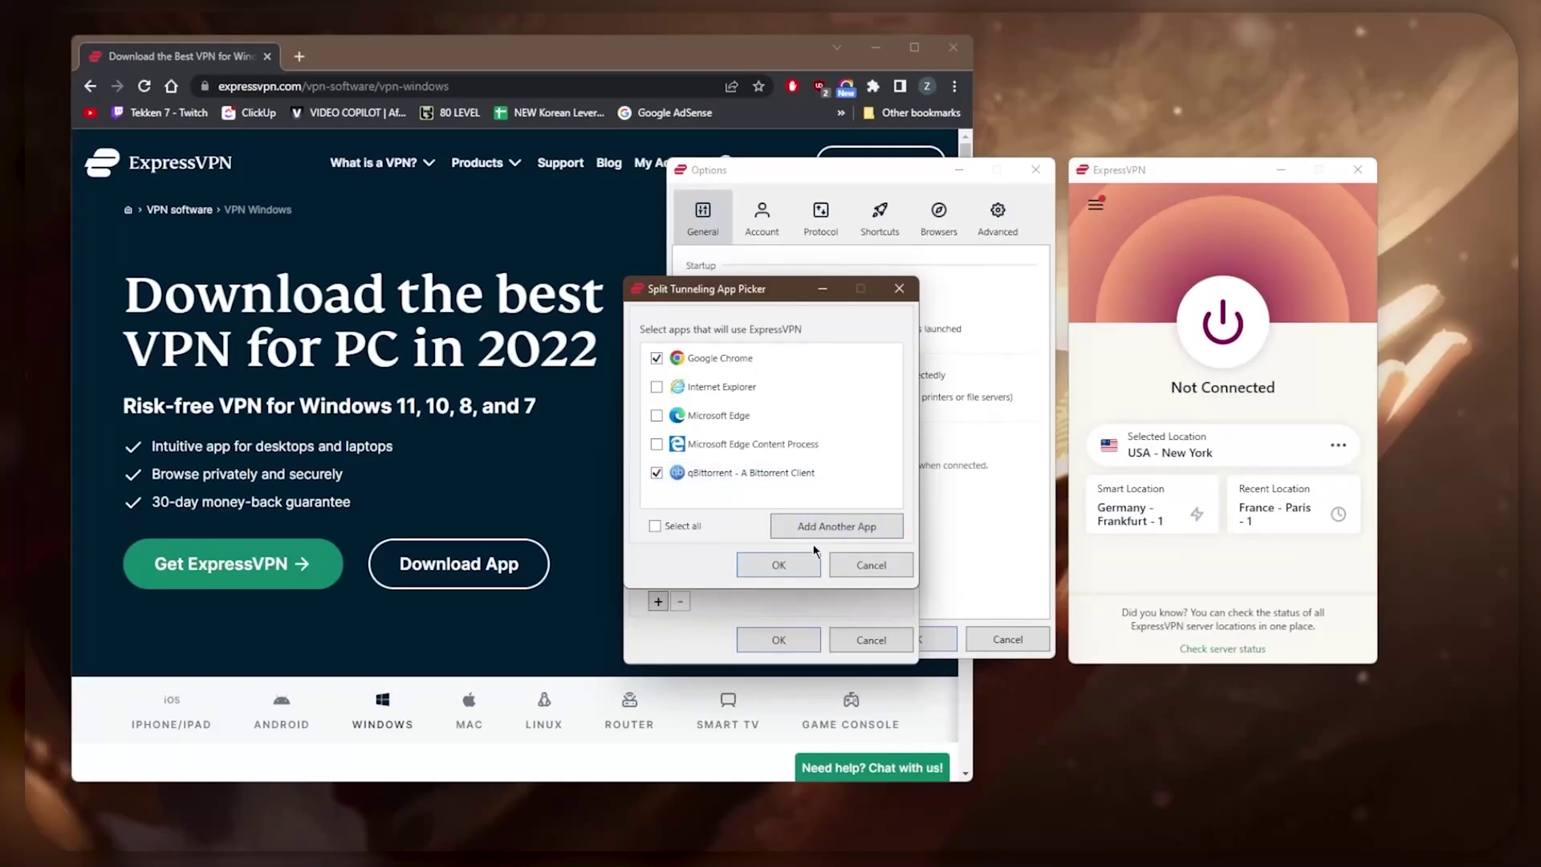
{"action": "left_click", "coordinate": [776, 566]}
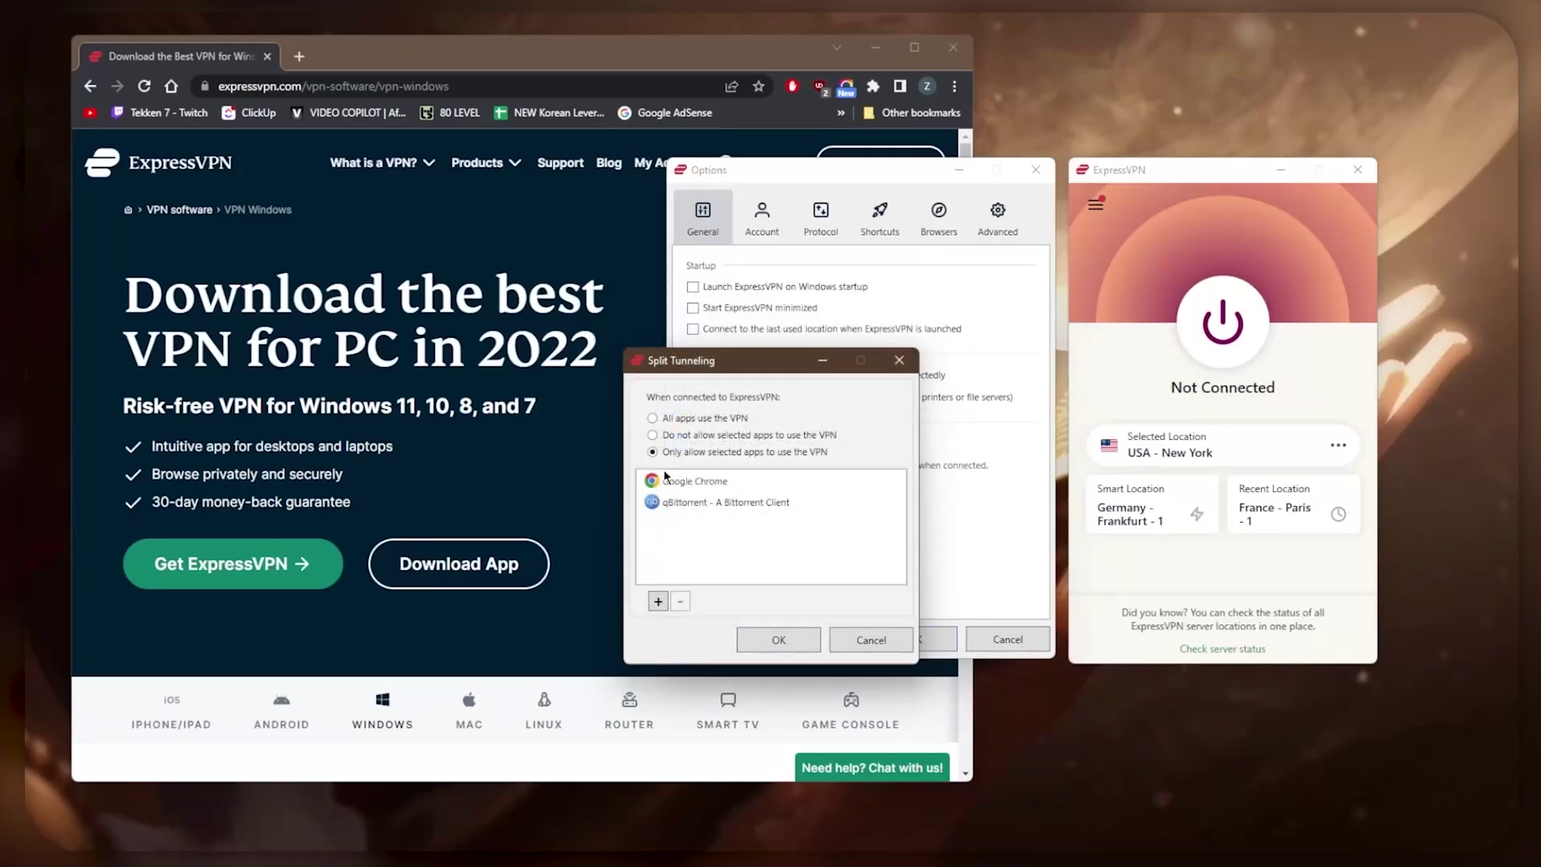
Step: Switch to excluding selected apps, then discard the changes and turn per-app split tunneling off
{"action": "left_click", "coordinate": [654, 435]}
{"action": "left_click", "coordinate": [658, 602]}
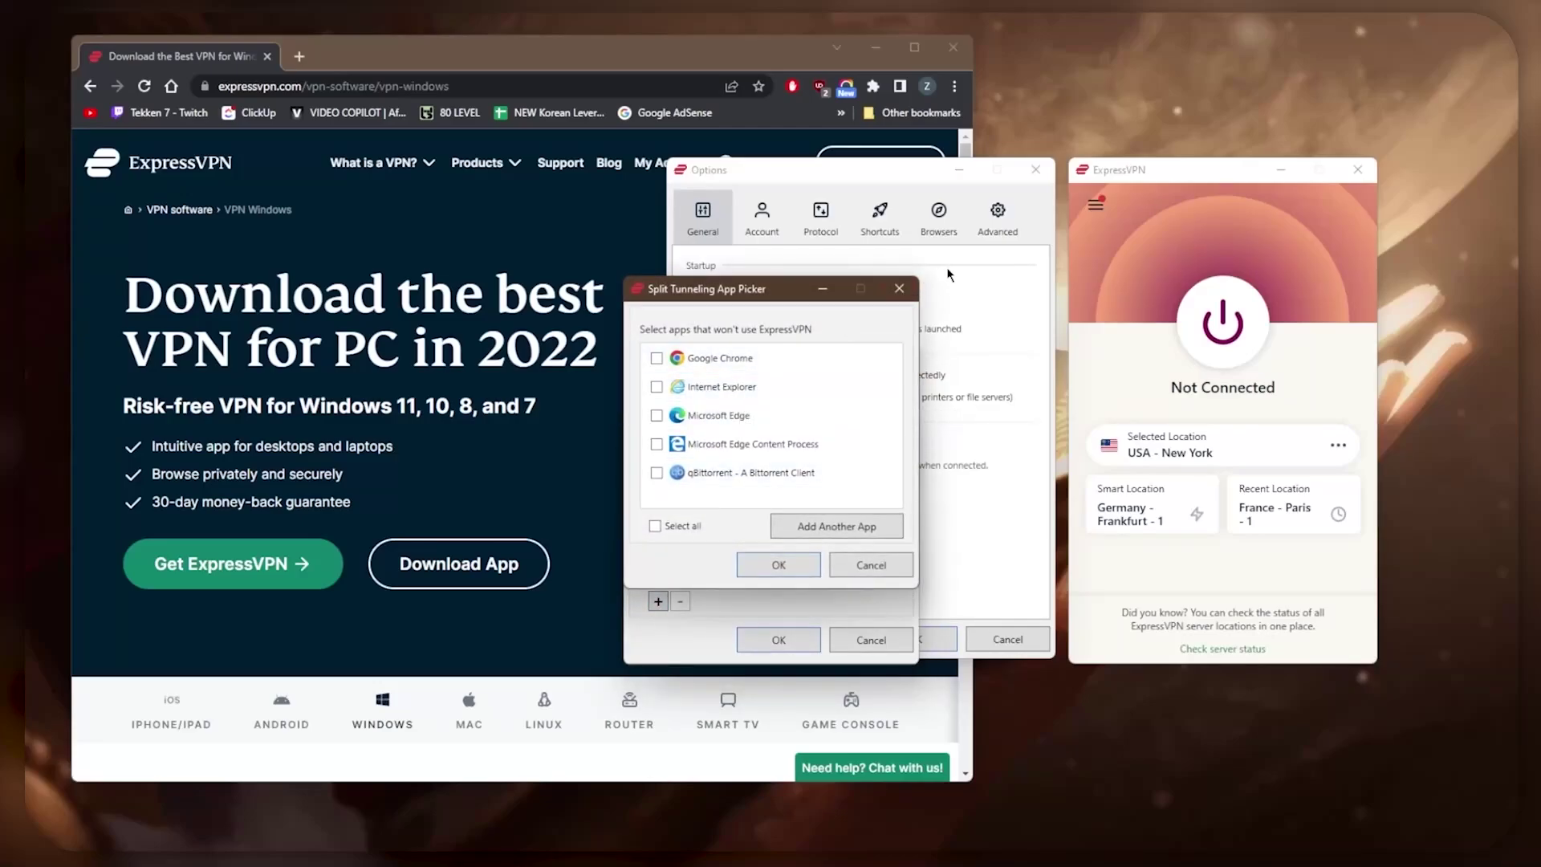
{"action": "left_click", "coordinate": [899, 293]}
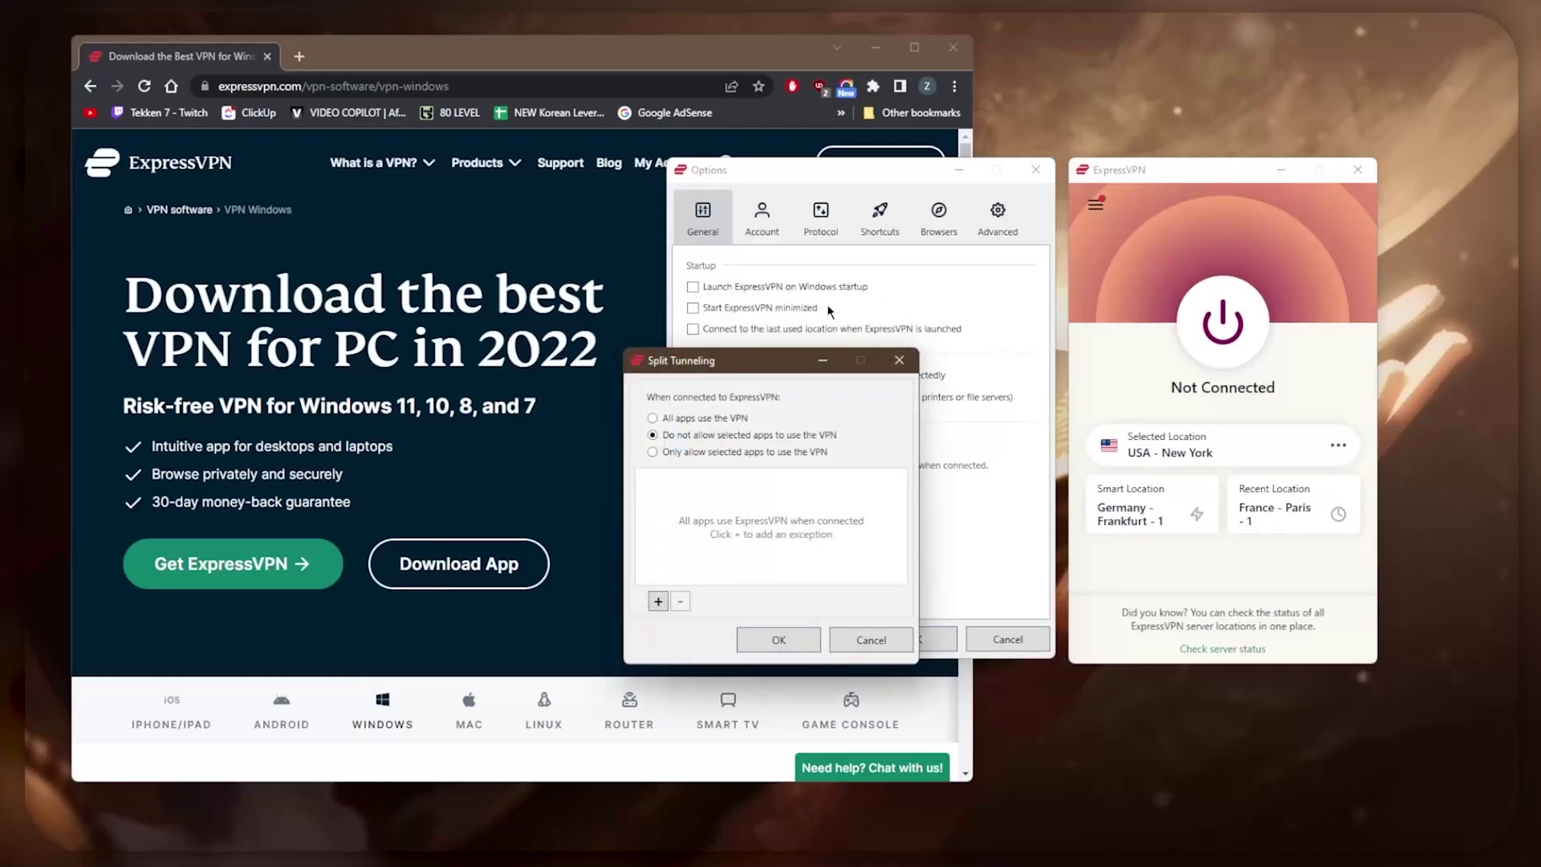
{"action": "left_click", "coordinate": [870, 639]}
{"action": "left_click", "coordinate": [695, 445]}
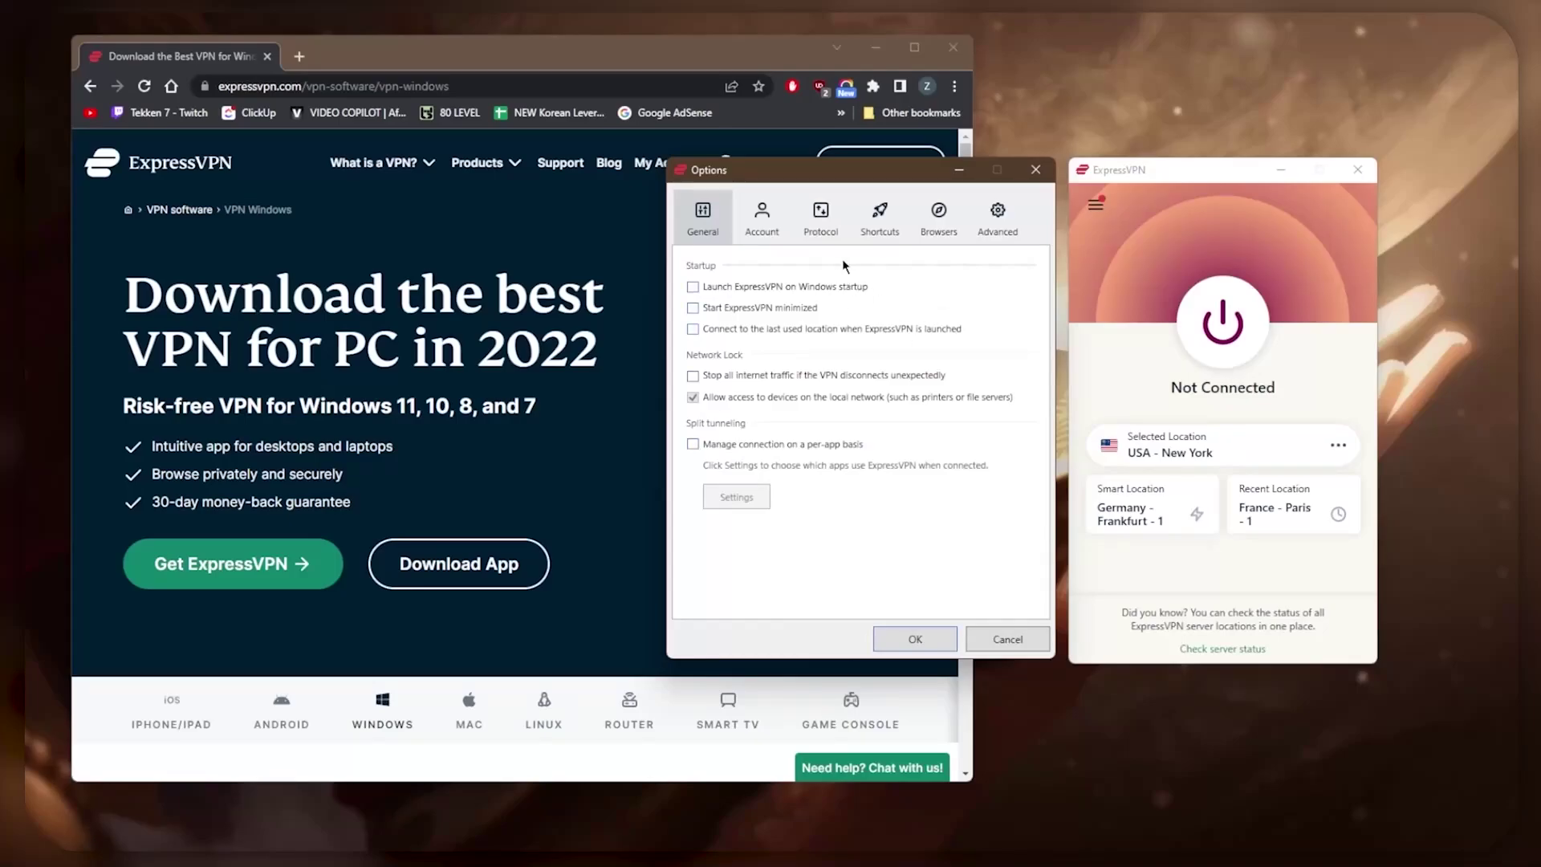
Step: View the Protocol tab, then the Shortcuts tab listing Chrome, Windows Mail, Wikipedia and Google
{"action": "left_click", "coordinate": [820, 215]}
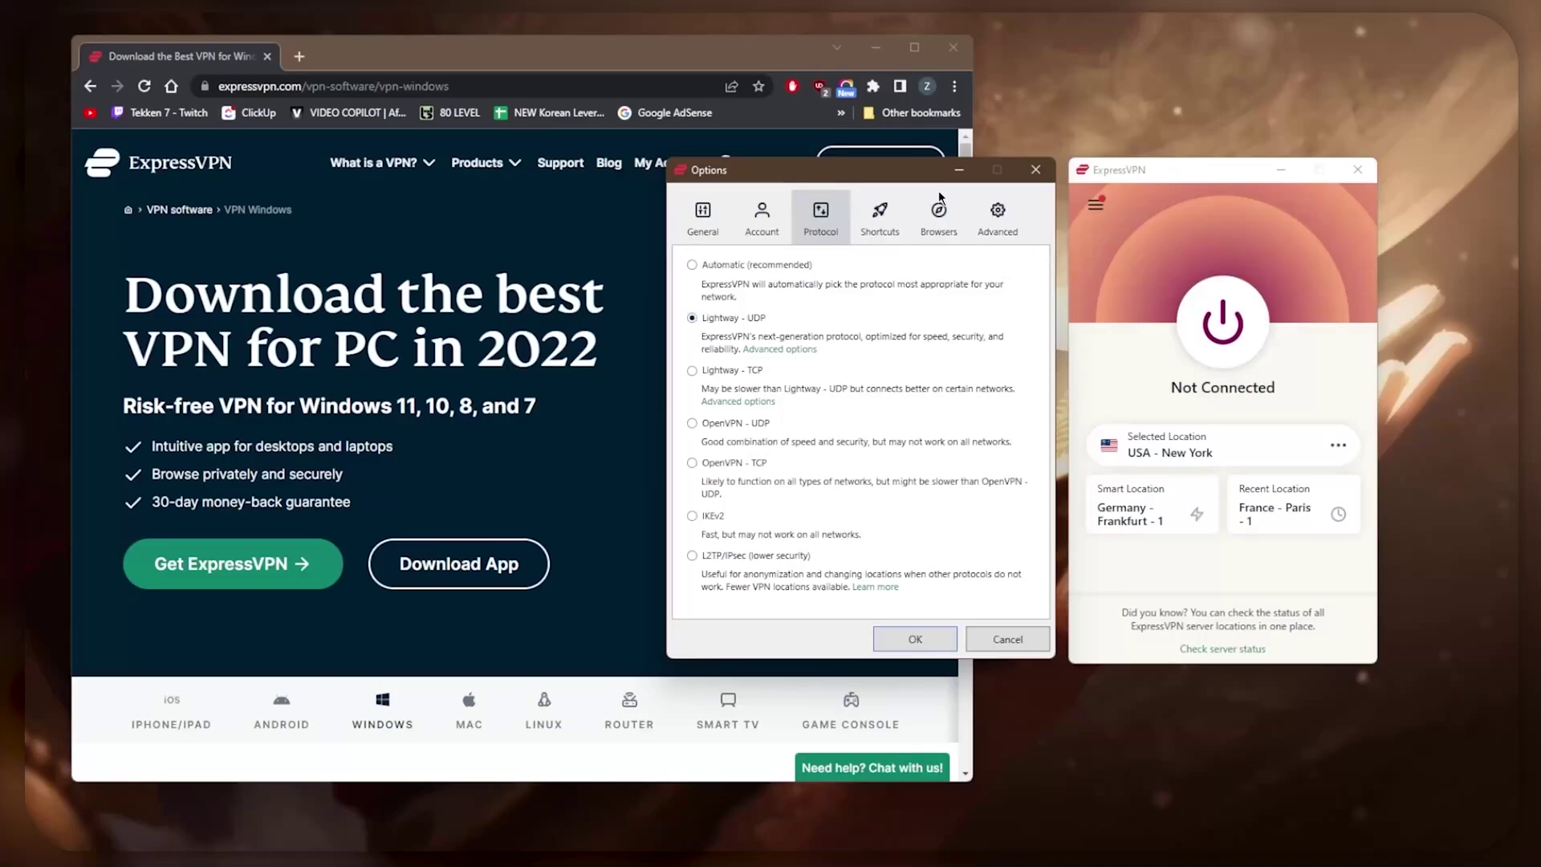
{"action": "left_click", "coordinate": [876, 215]}
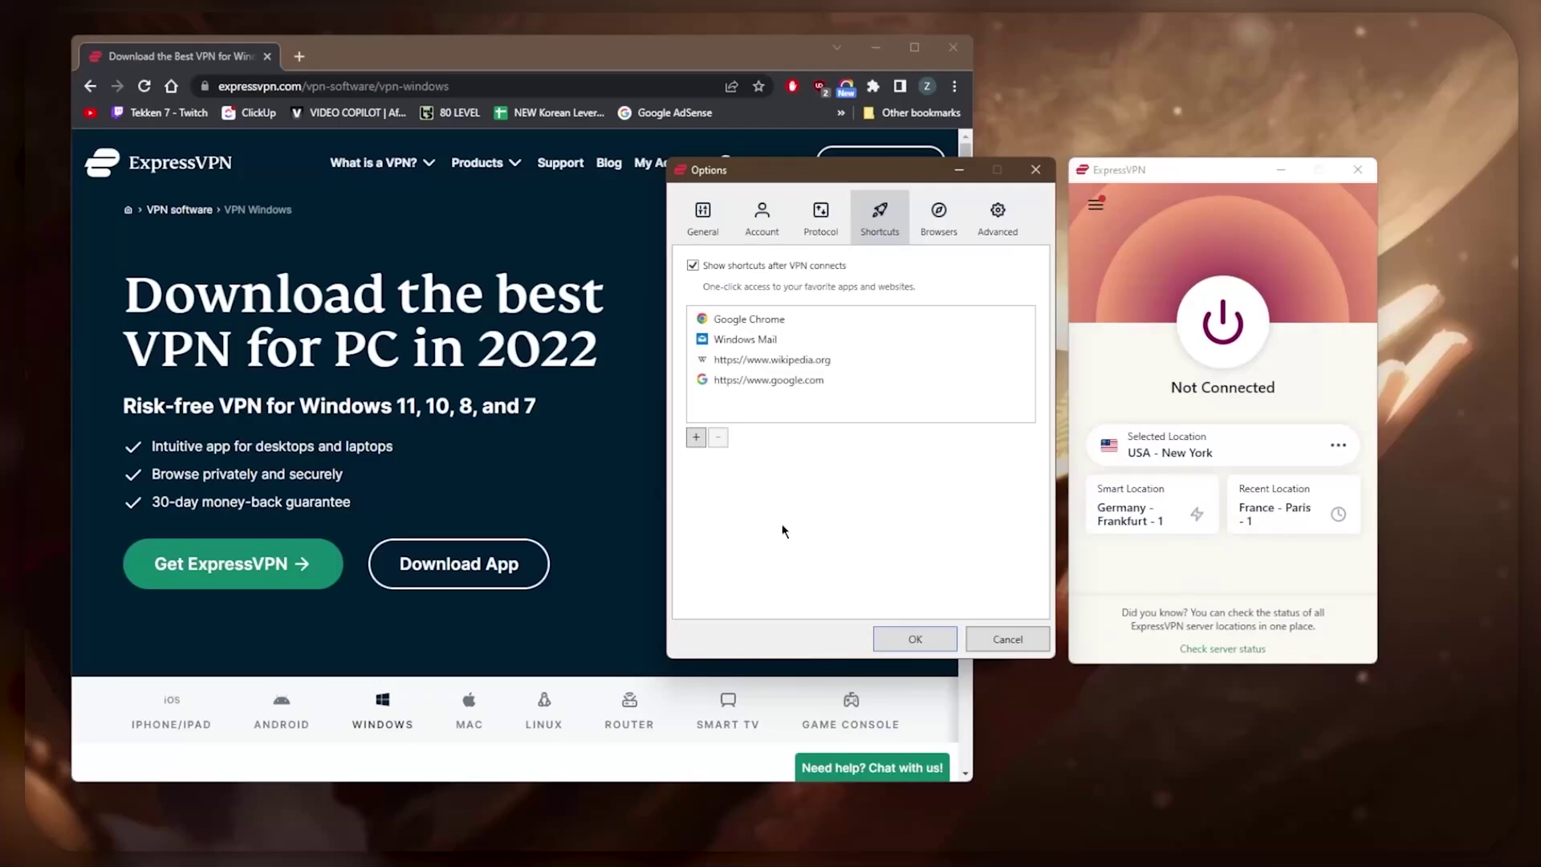
Step: Add a website link shortcut for netflix.com as the fifth shortcut
{"action": "left_click", "coordinate": [696, 437]}
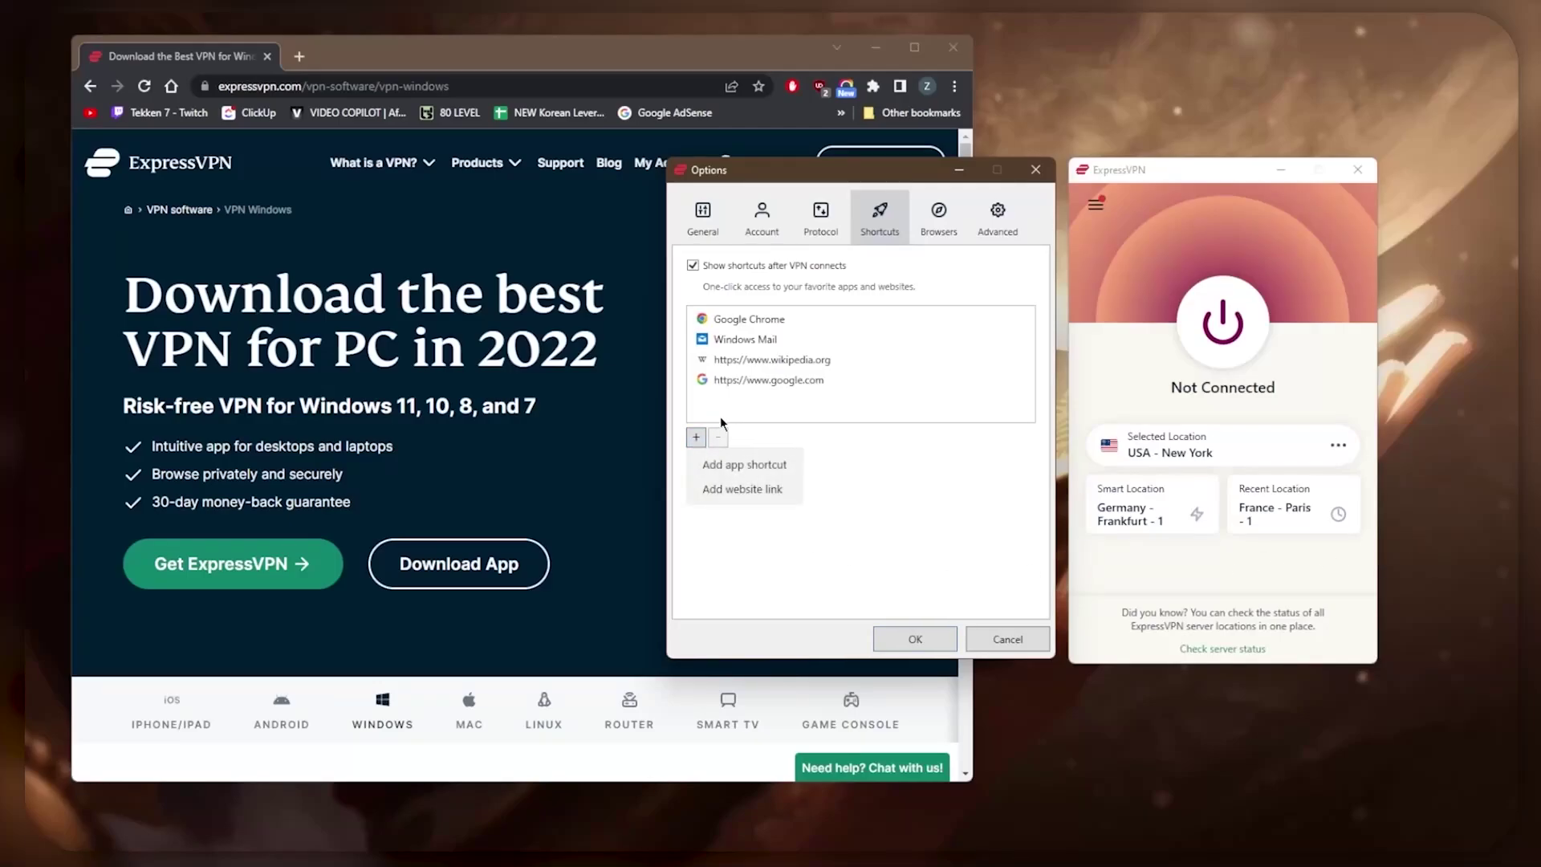
{"action": "left_click", "coordinate": [756, 490]}
{"action": "type", "text": "ne"}
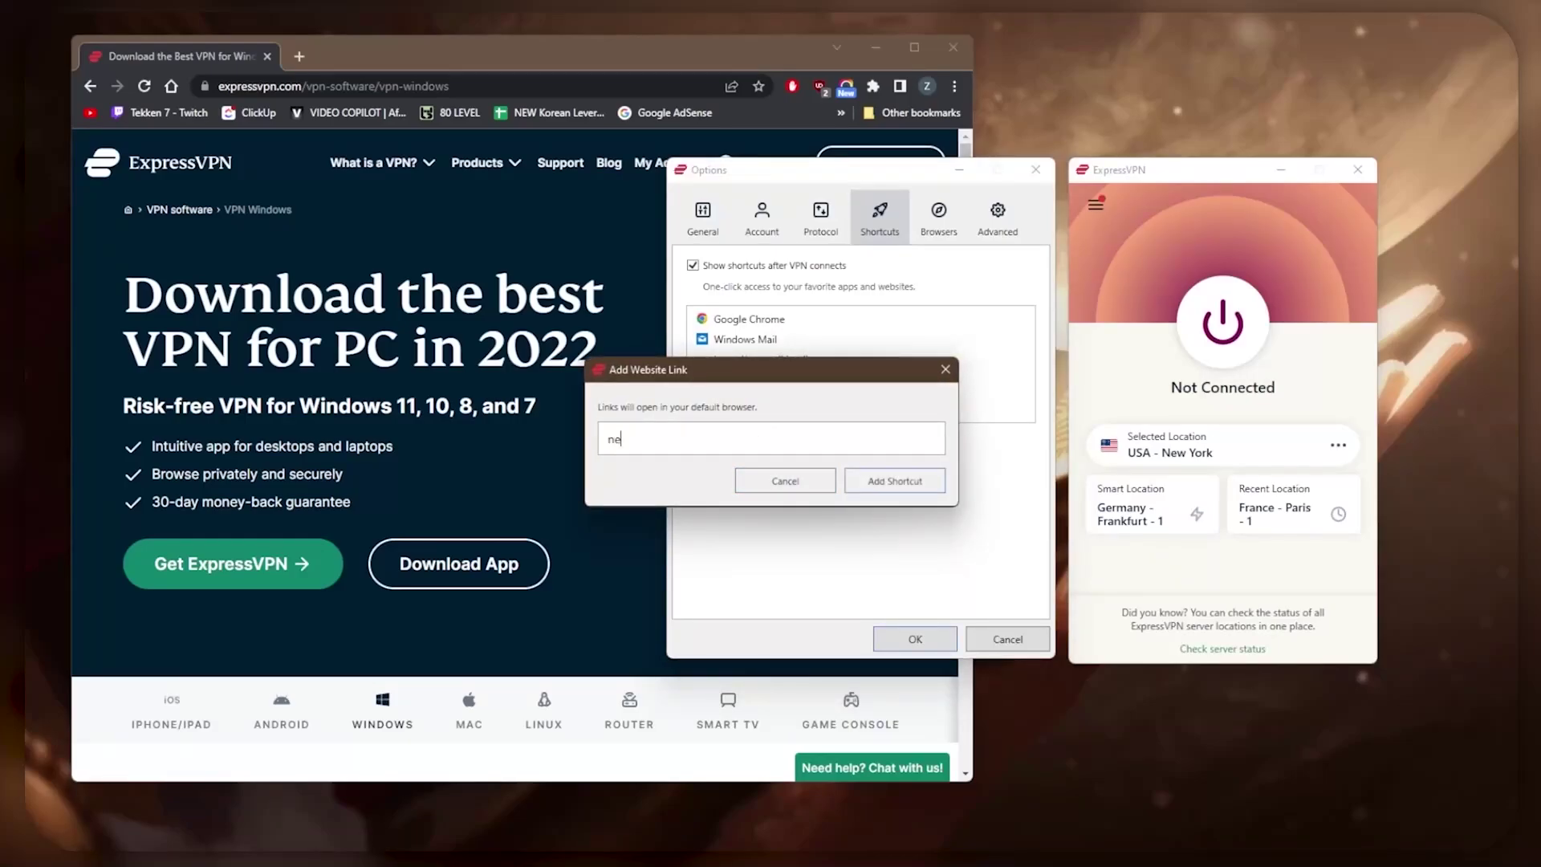
{"action": "type", "text": "tflix.com"}
{"action": "key", "text": "Return"}
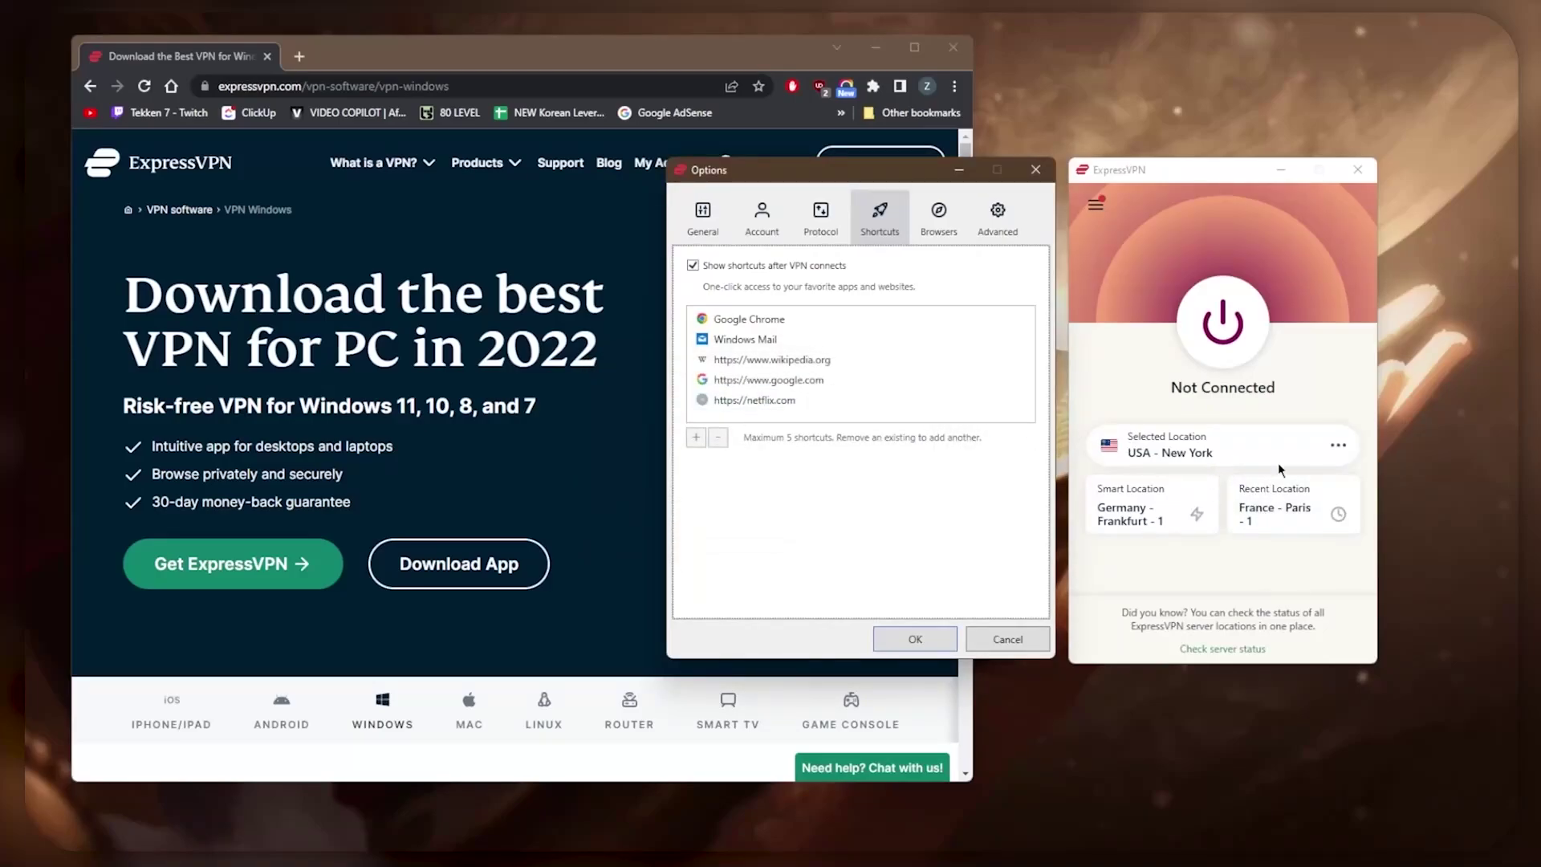
Step: Check the Browsers and Advanced tabs, toggle crash-report sharing, and return to General
{"action": "left_click", "coordinate": [936, 221]}
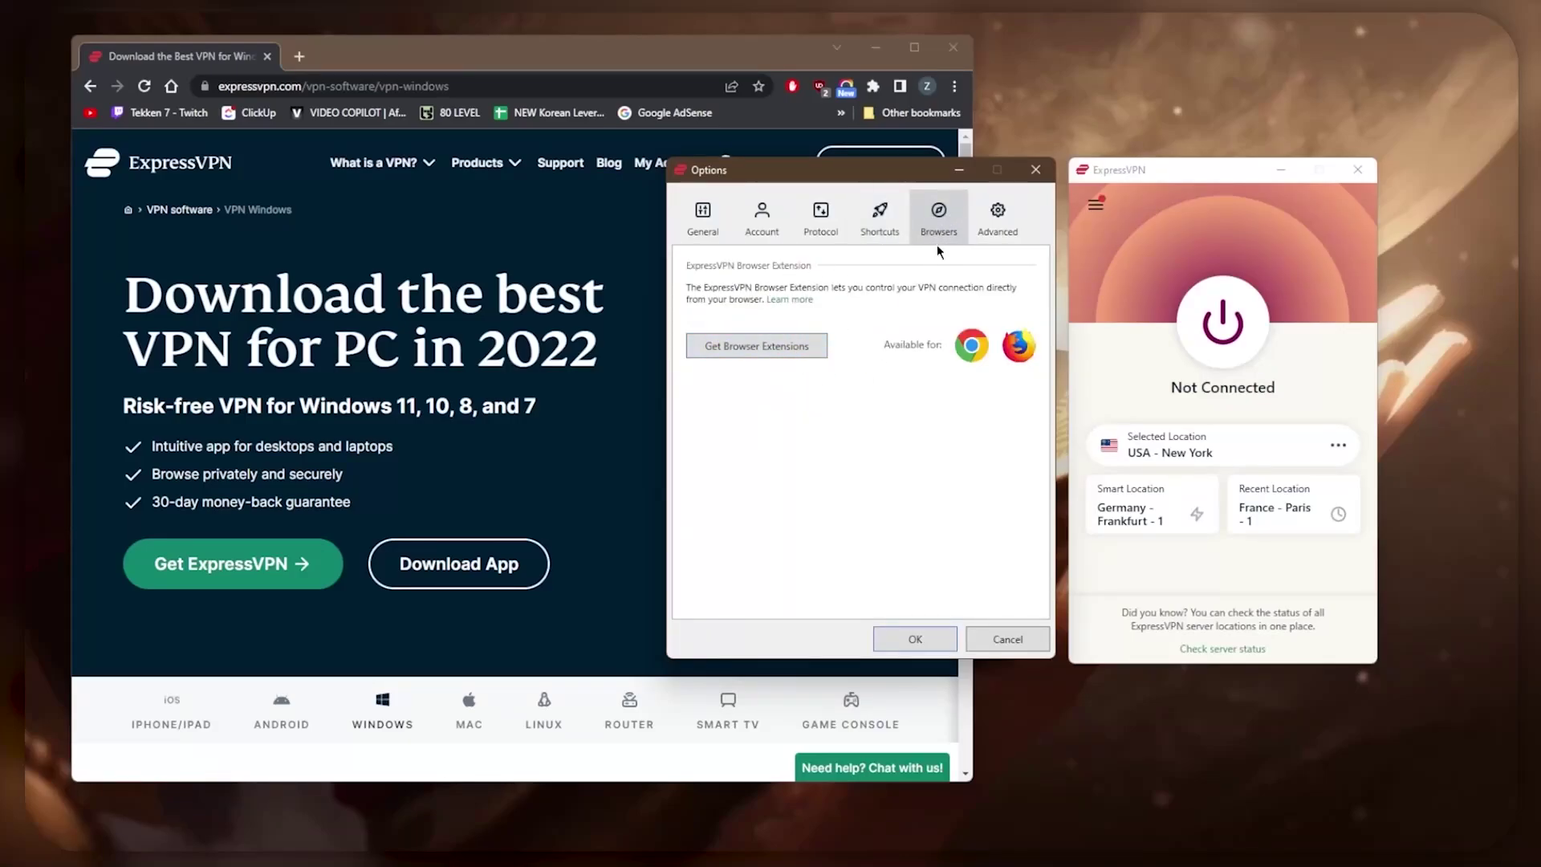
{"action": "left_click", "coordinate": [998, 221]}
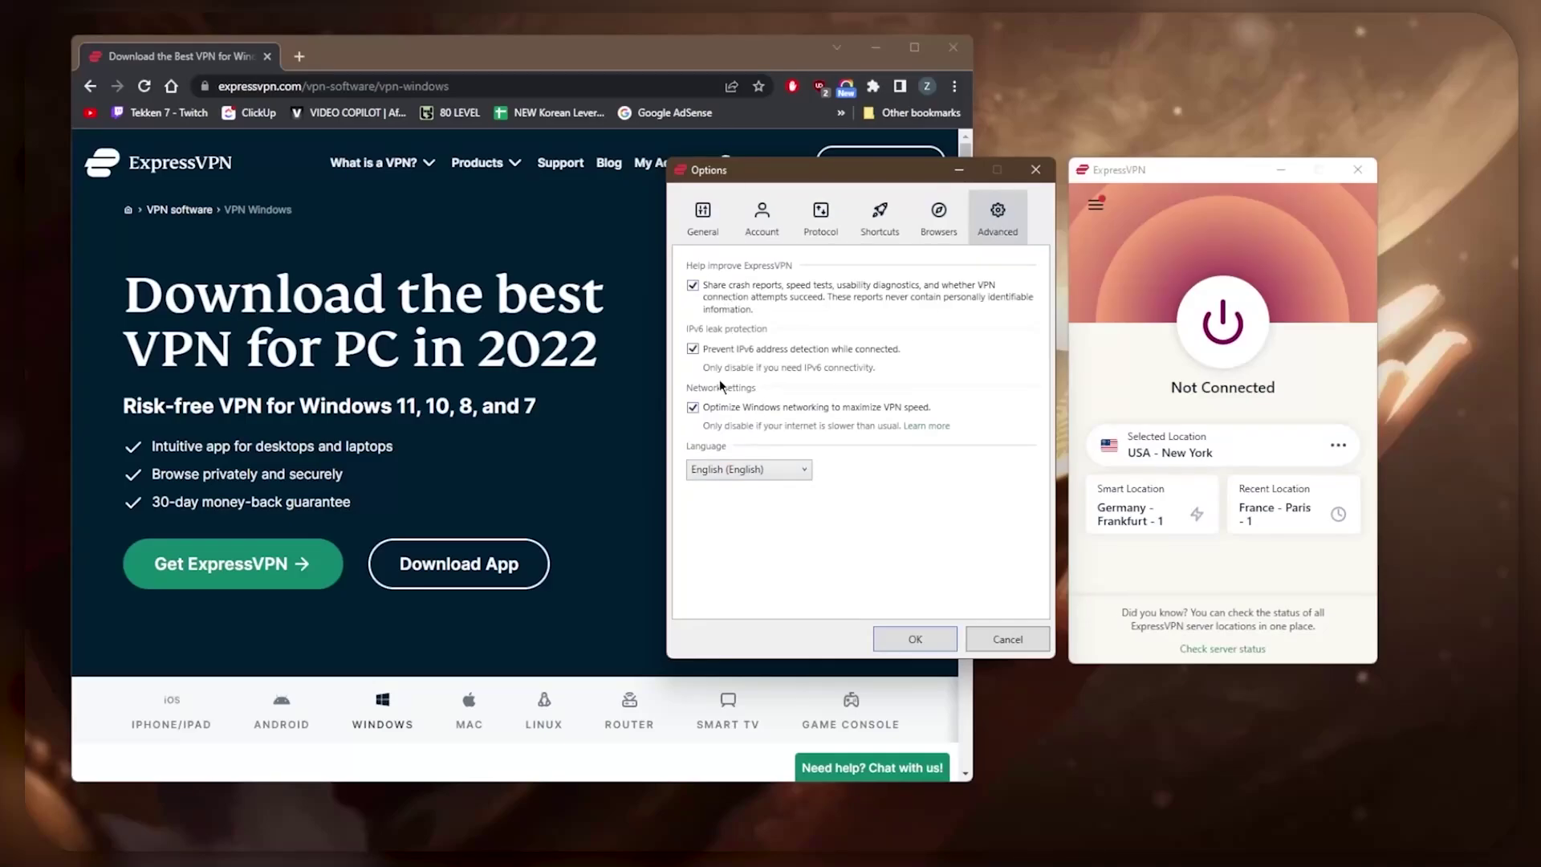
{"action": "left_click", "coordinate": [692, 285]}
{"action": "left_click", "coordinate": [693, 287]}
{"action": "left_click", "coordinate": [694, 288]}
{"action": "left_click", "coordinate": [700, 226]}
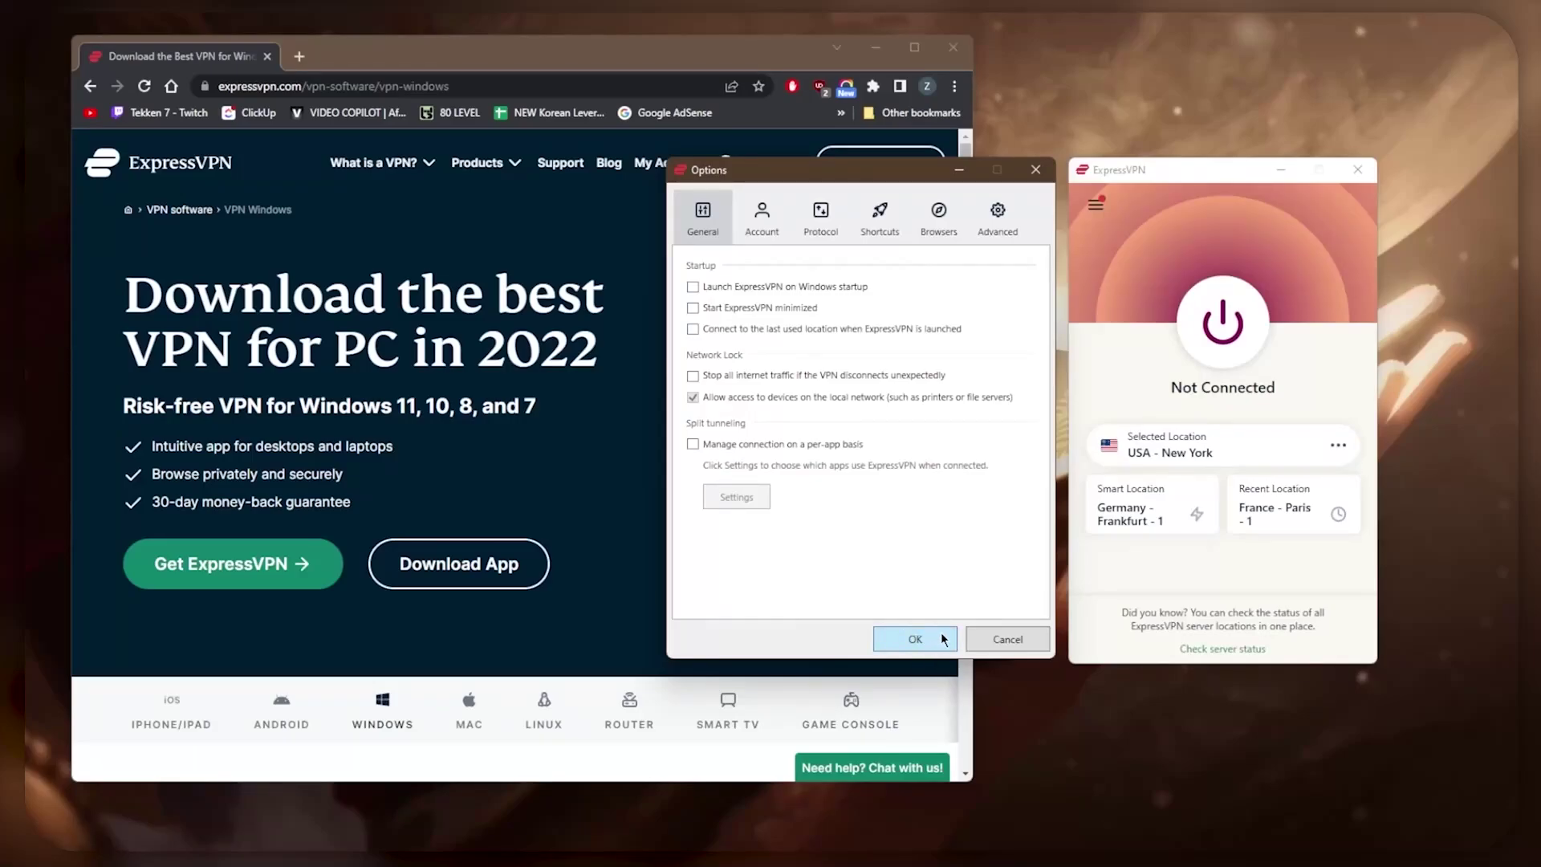
Step: Save the options and connect to France - Paris - 1 from Recent Locations
{"action": "left_click", "coordinate": [940, 636]}
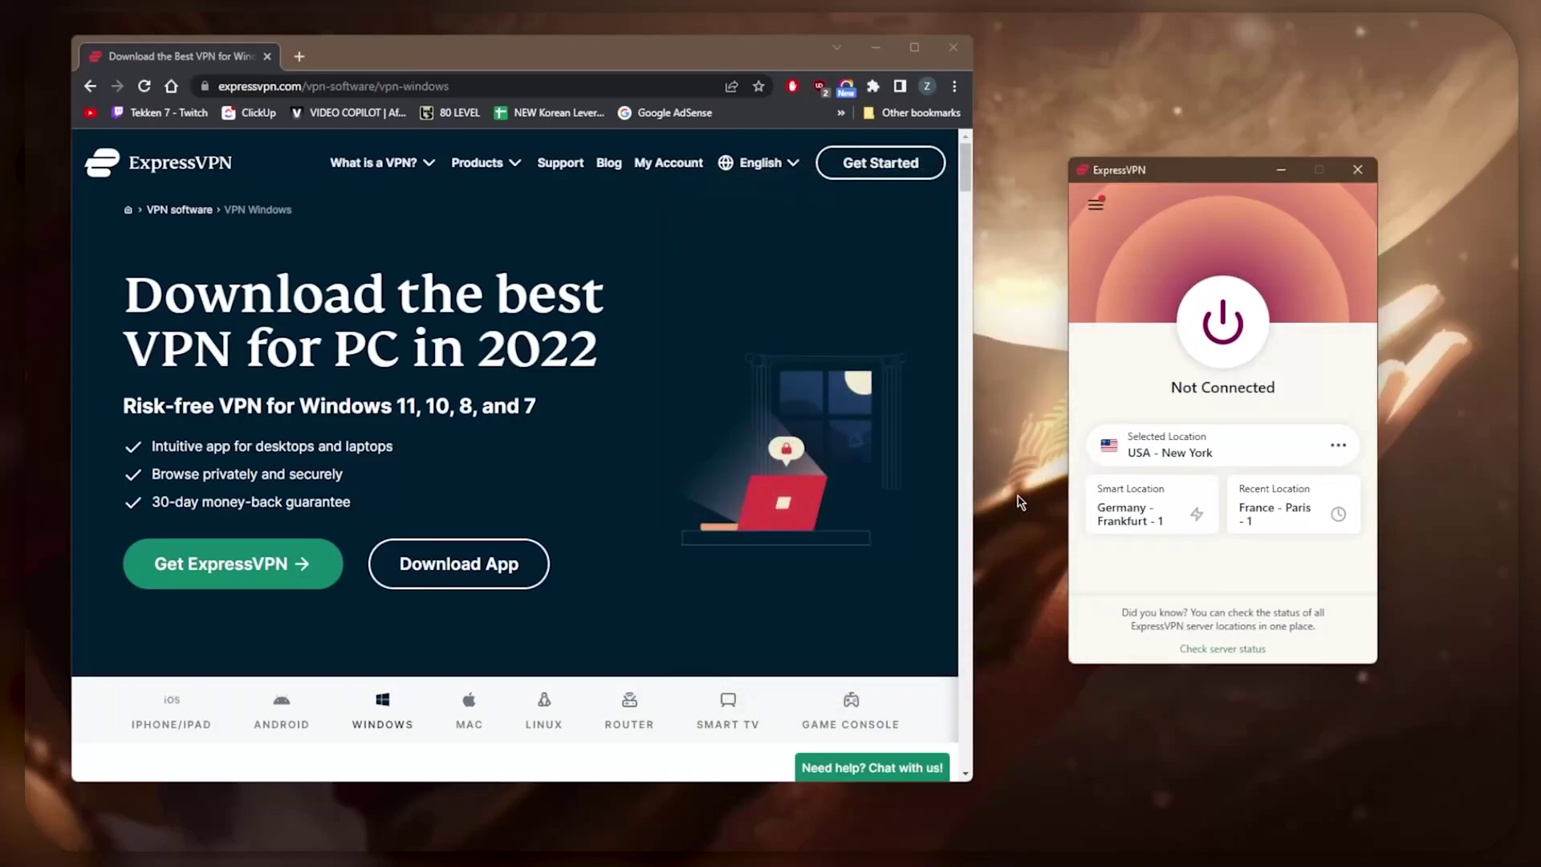
{"action": "left_click", "coordinate": [1093, 206]}
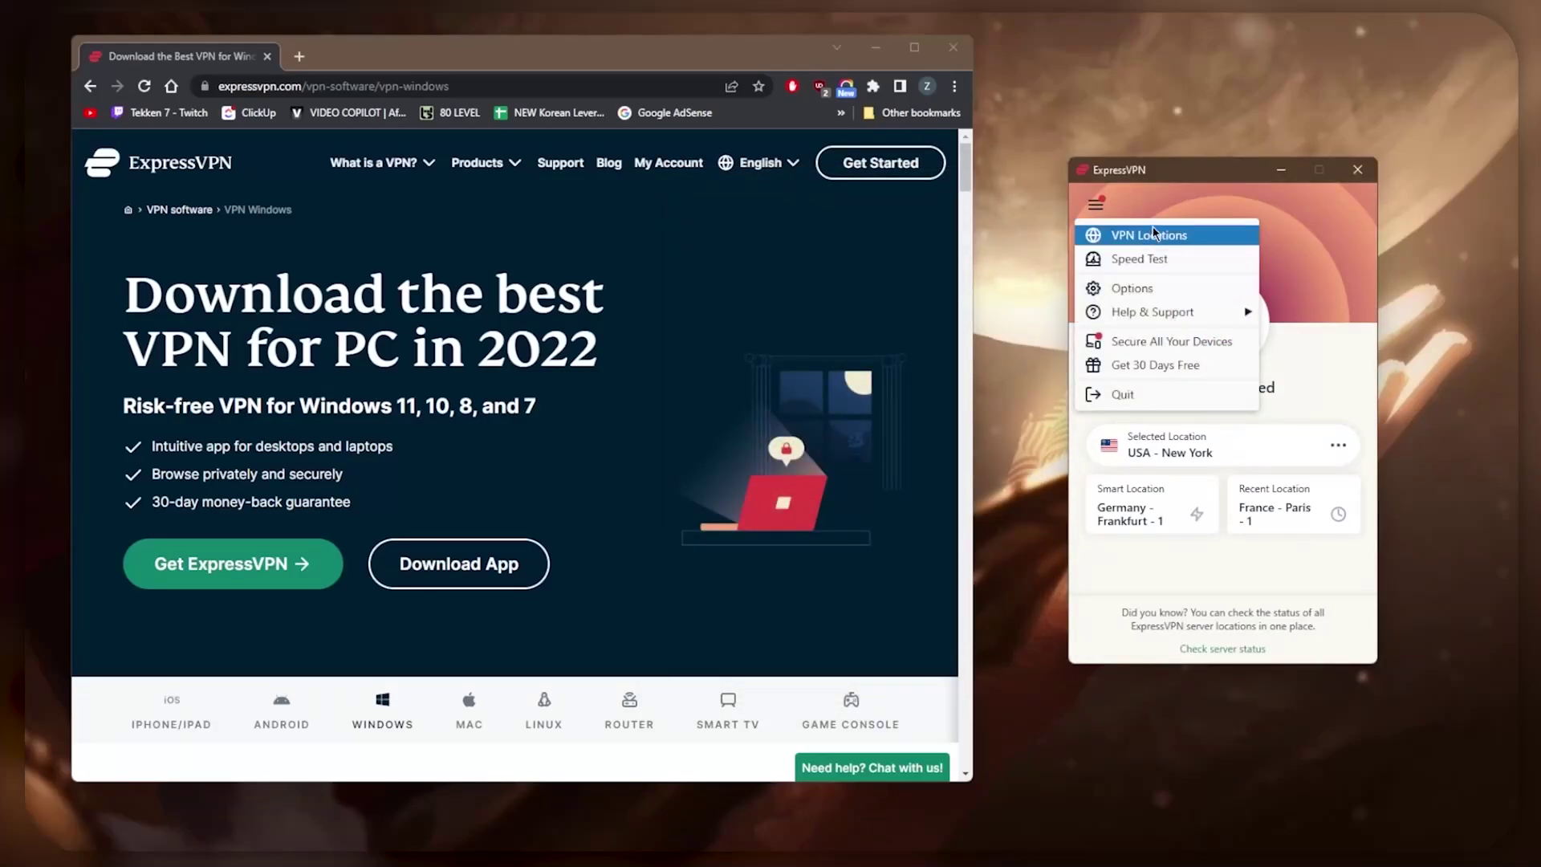
{"action": "left_click", "coordinate": [1099, 234]}
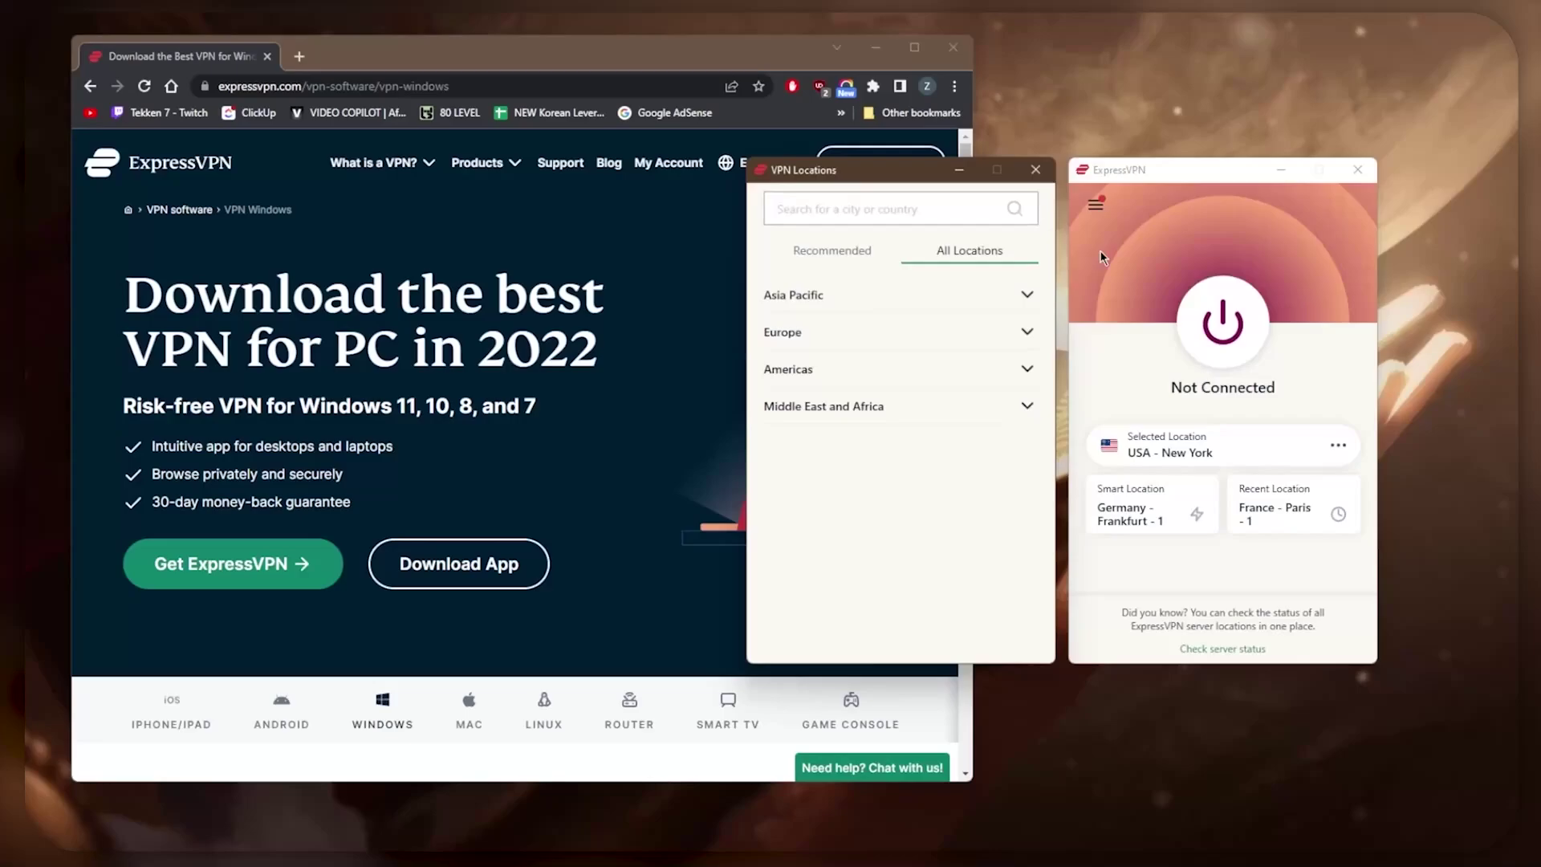
{"action": "left_click", "coordinate": [1027, 332]}
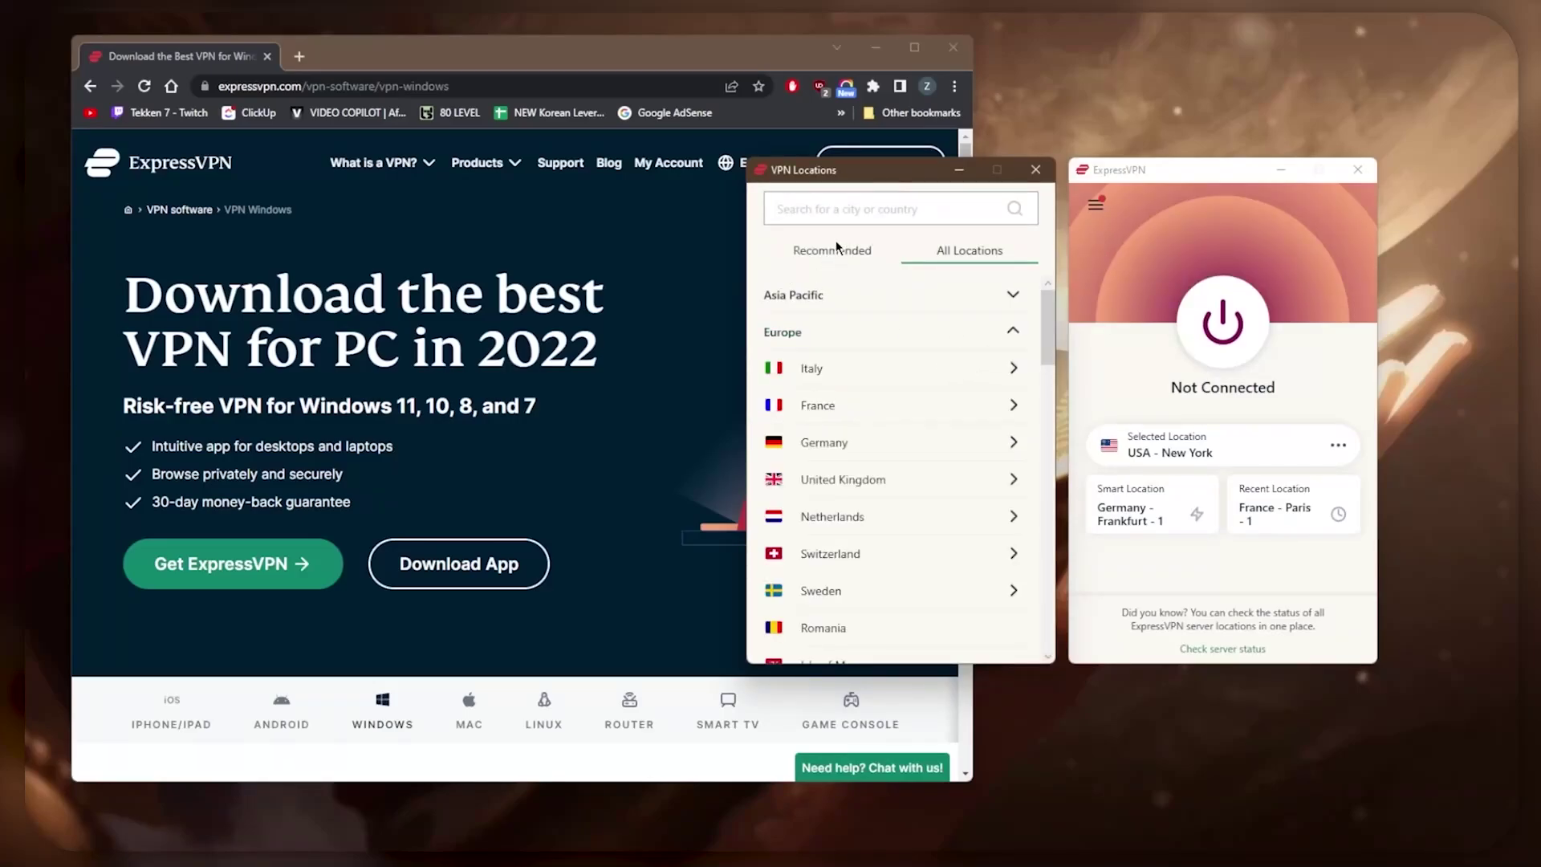
{"action": "left_click", "coordinate": [835, 241]}
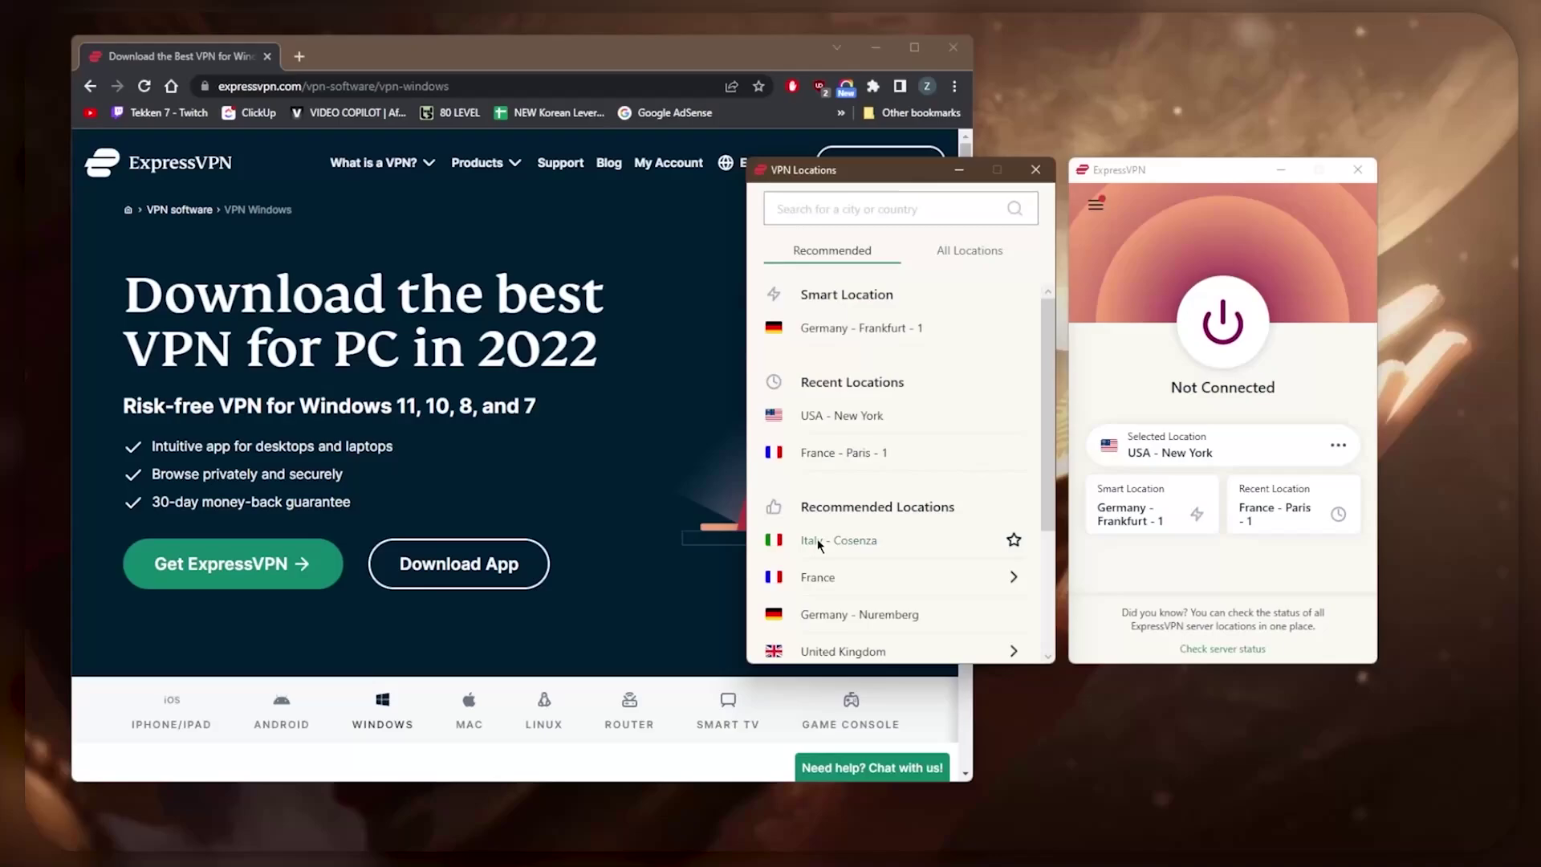
{"action": "left_click", "coordinate": [839, 462]}
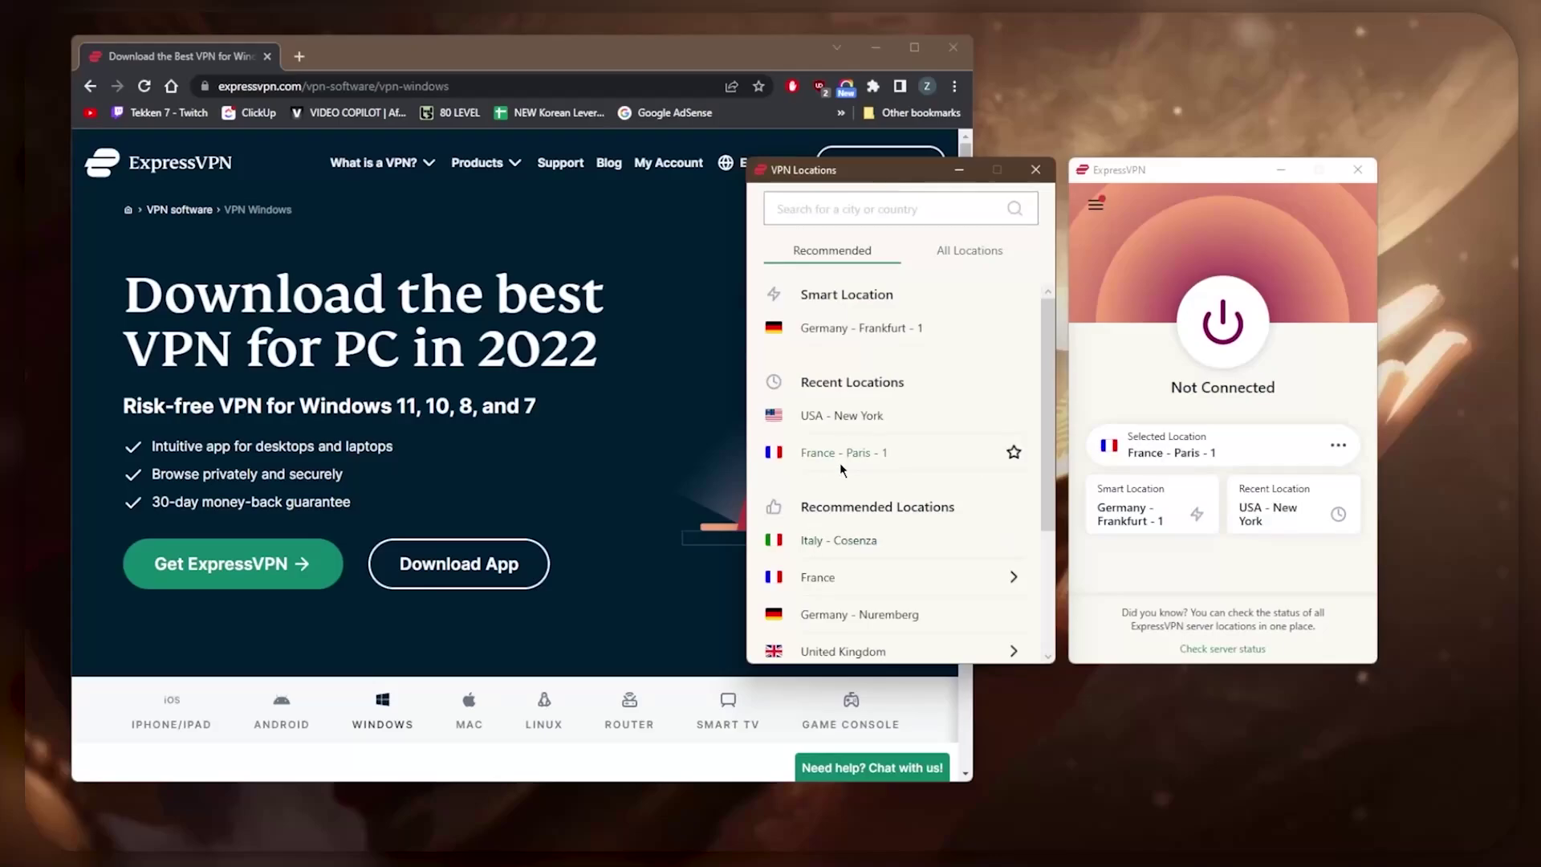
{"action": "left_click", "coordinate": [1225, 325]}
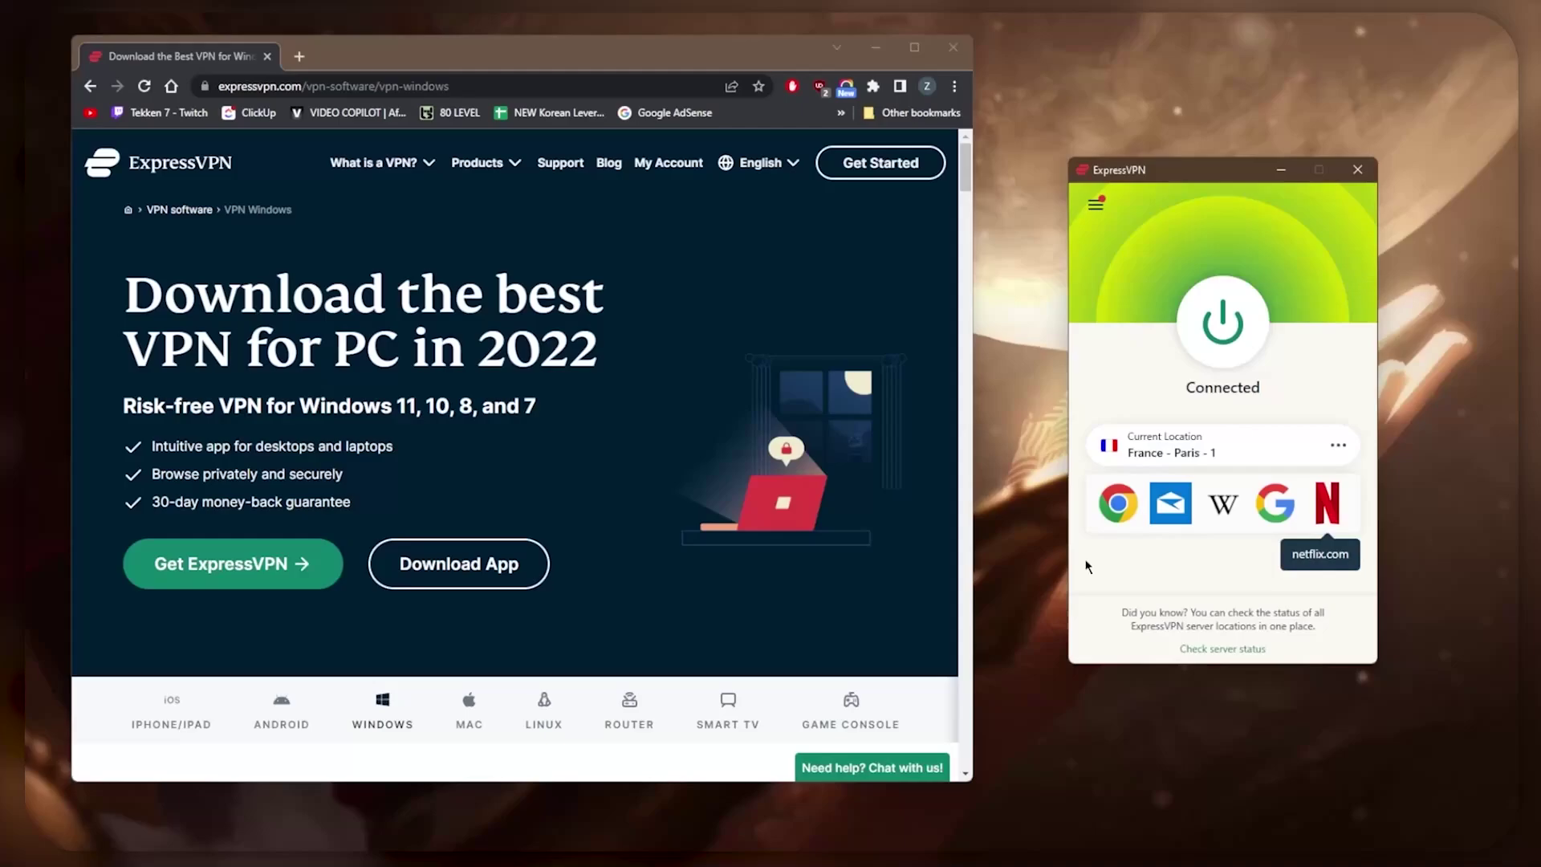
Step: Load whatismyip-address.com in a new tab to confirm the Paris, France location
{"action": "left_click", "coordinate": [297, 57]}
{"action": "type", "text": "hat"}
{"action": "key", "text": "Return"}
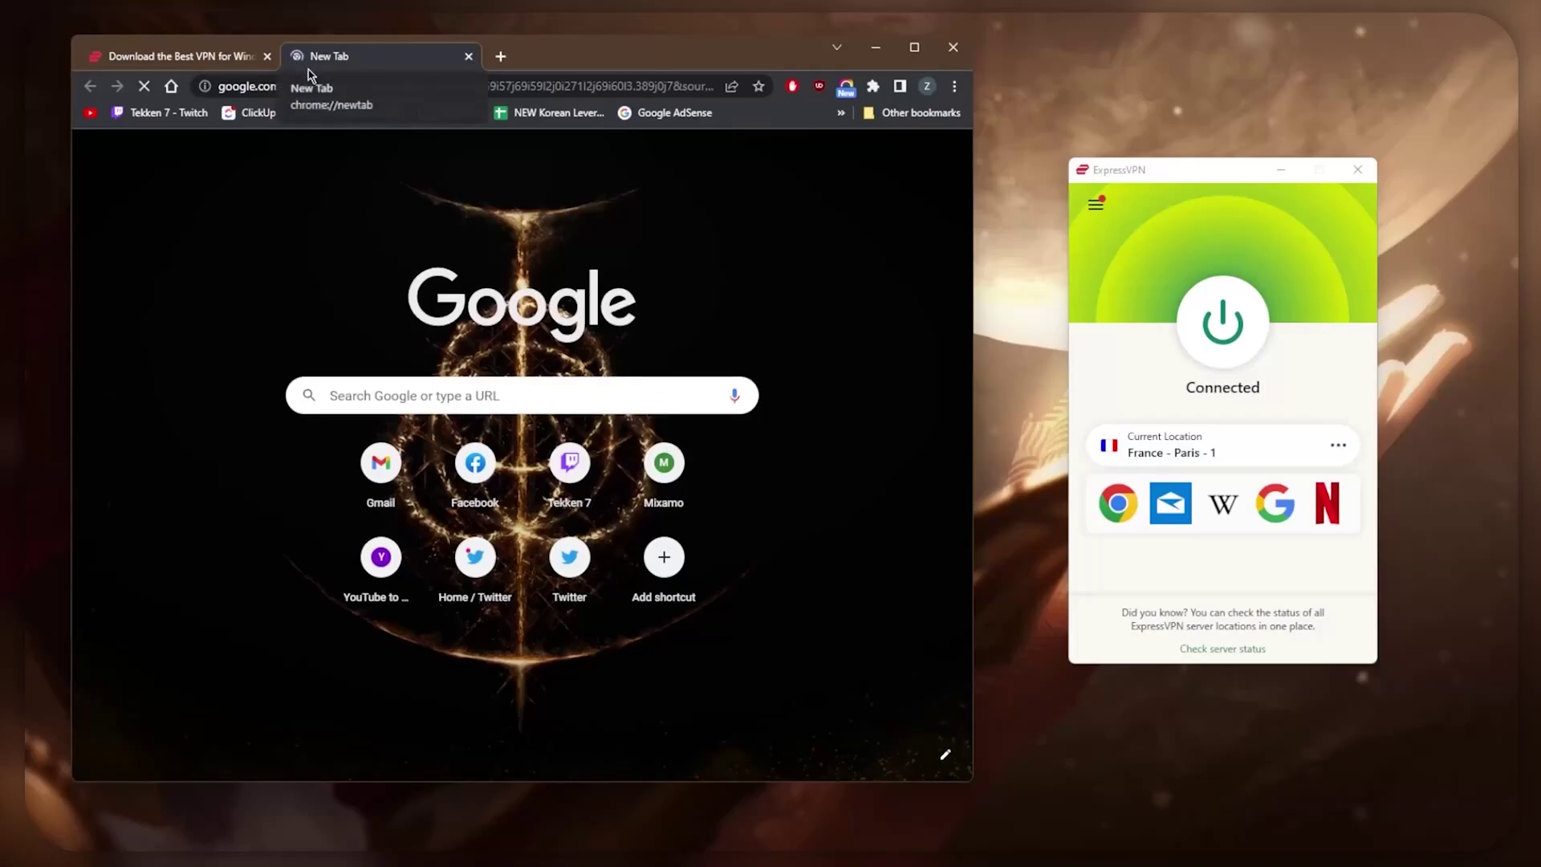
{"action": "left_click", "coordinate": [315, 88]}
{"action": "type", "text": "what"}
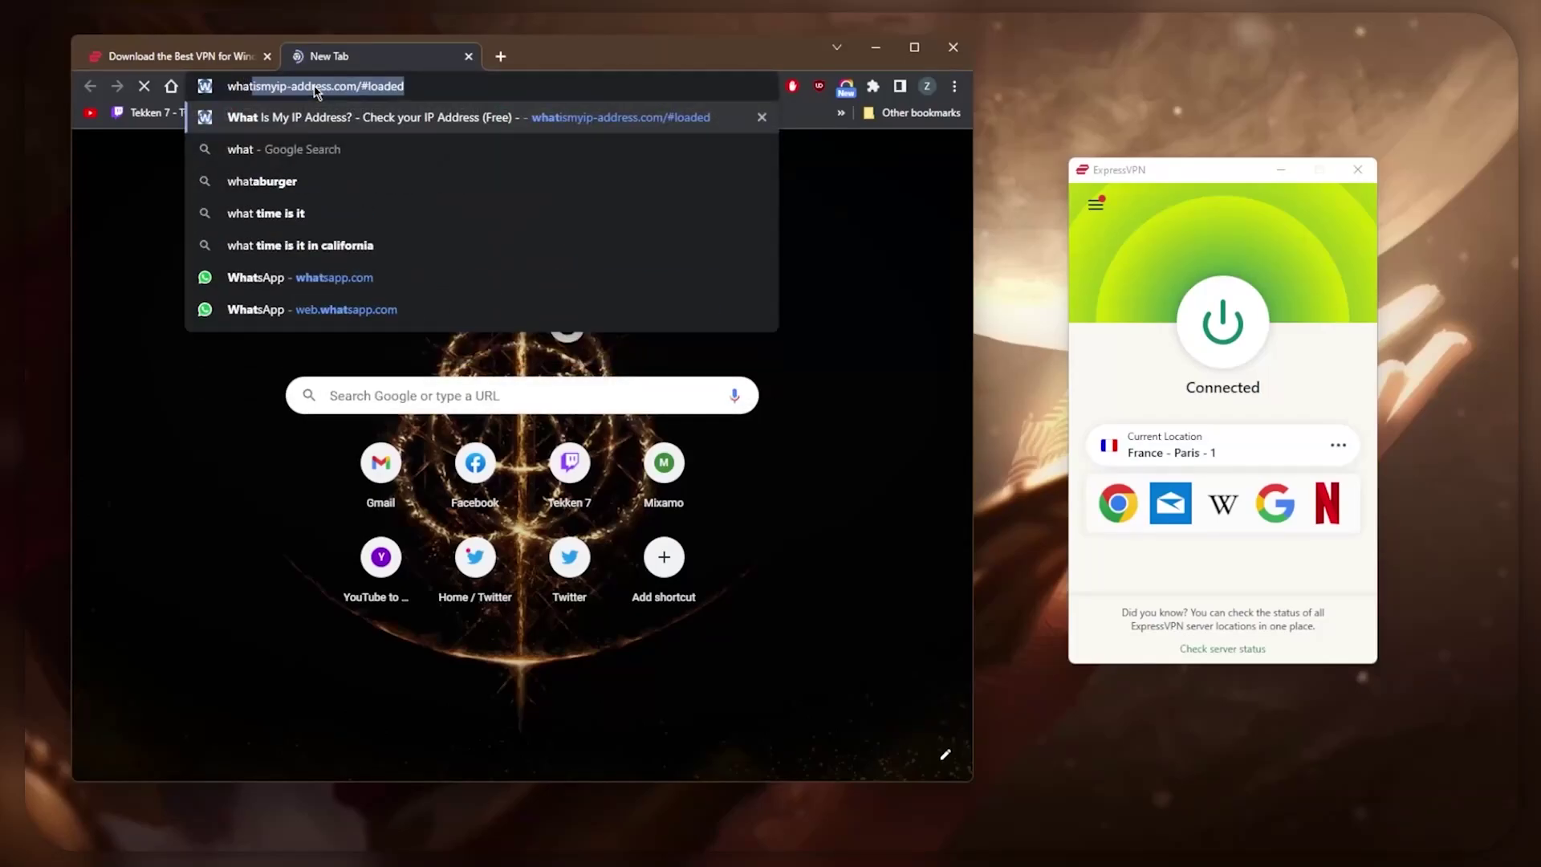
{"action": "key", "text": "Return"}
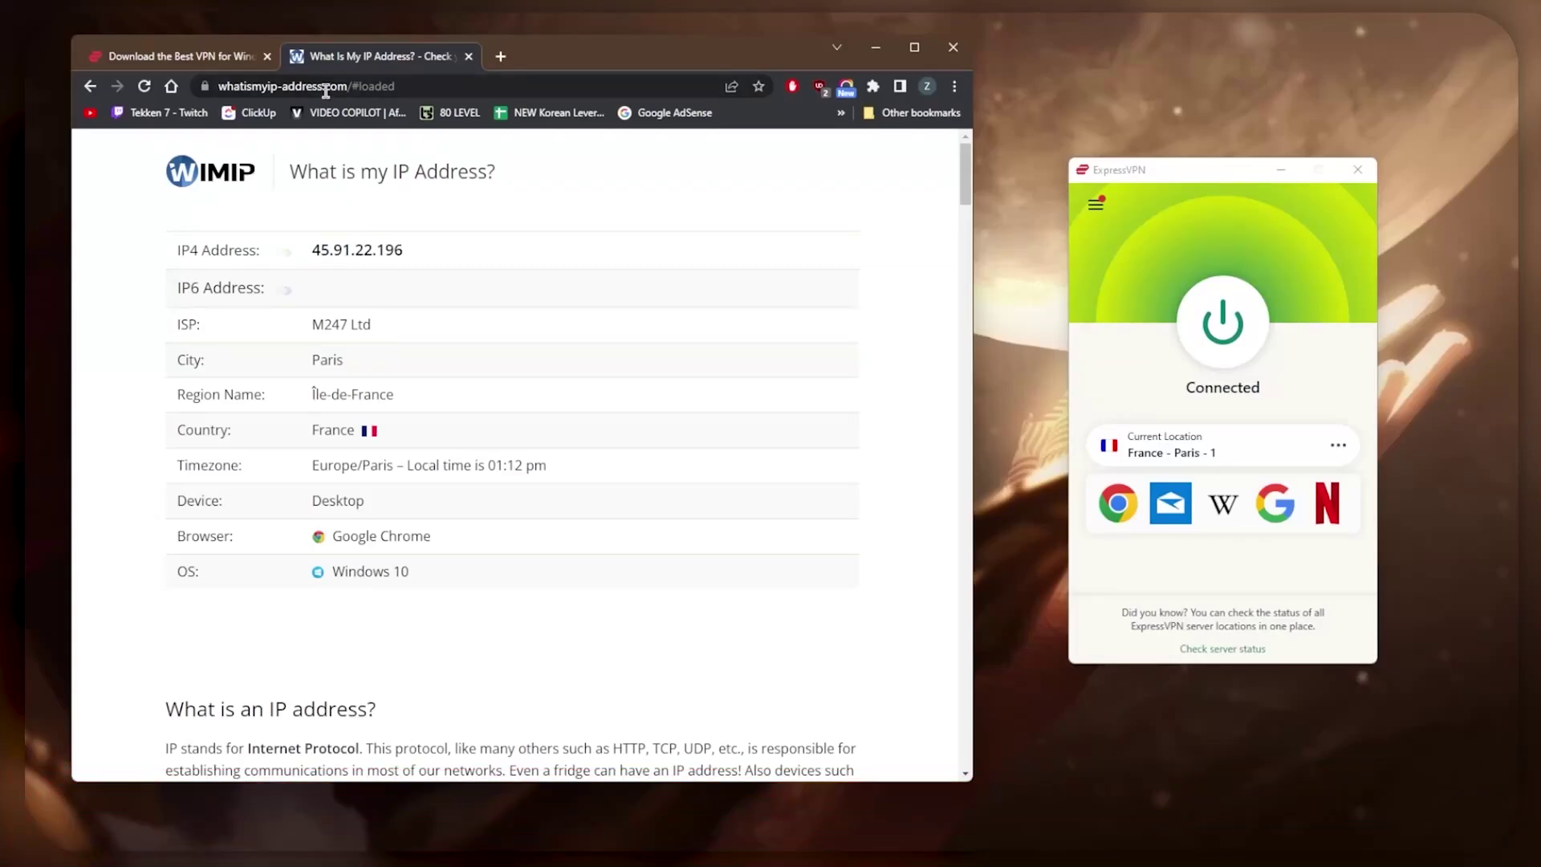
Step: Return to the 'Download the Best VPN for Windows' page on expressvpn.com in Chrome
{"action": "left_click", "coordinate": [223, 54]}
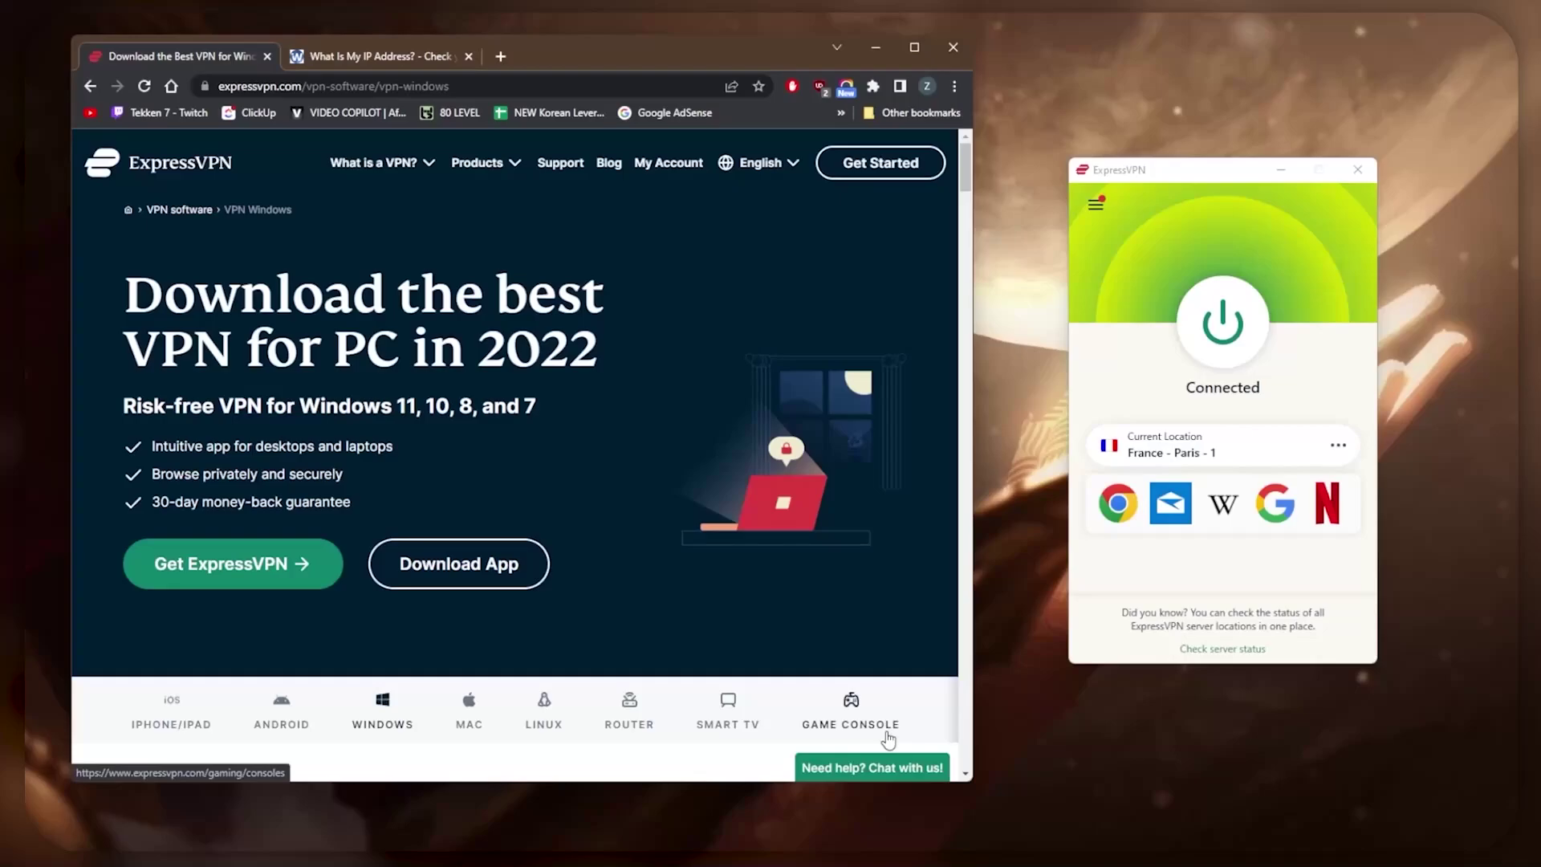